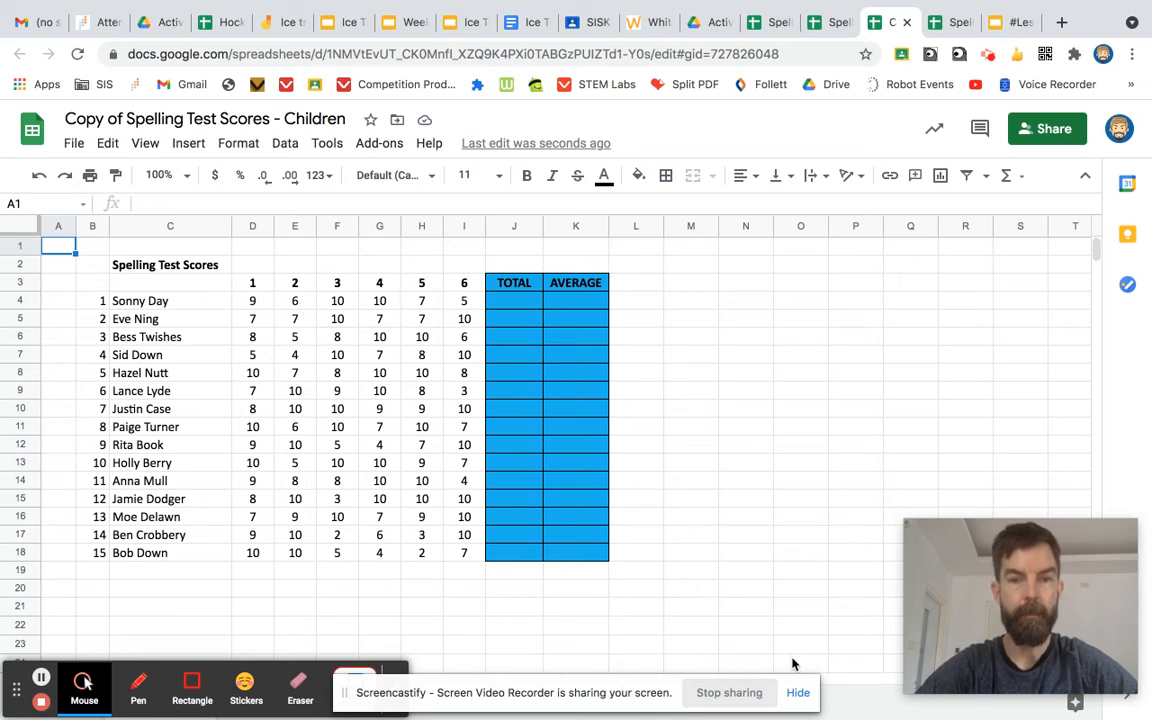
Total the first pupil's six test scores in J4 with SUM over D4:I4, without accepting the suggested auto-fill.
left_click(797, 692)
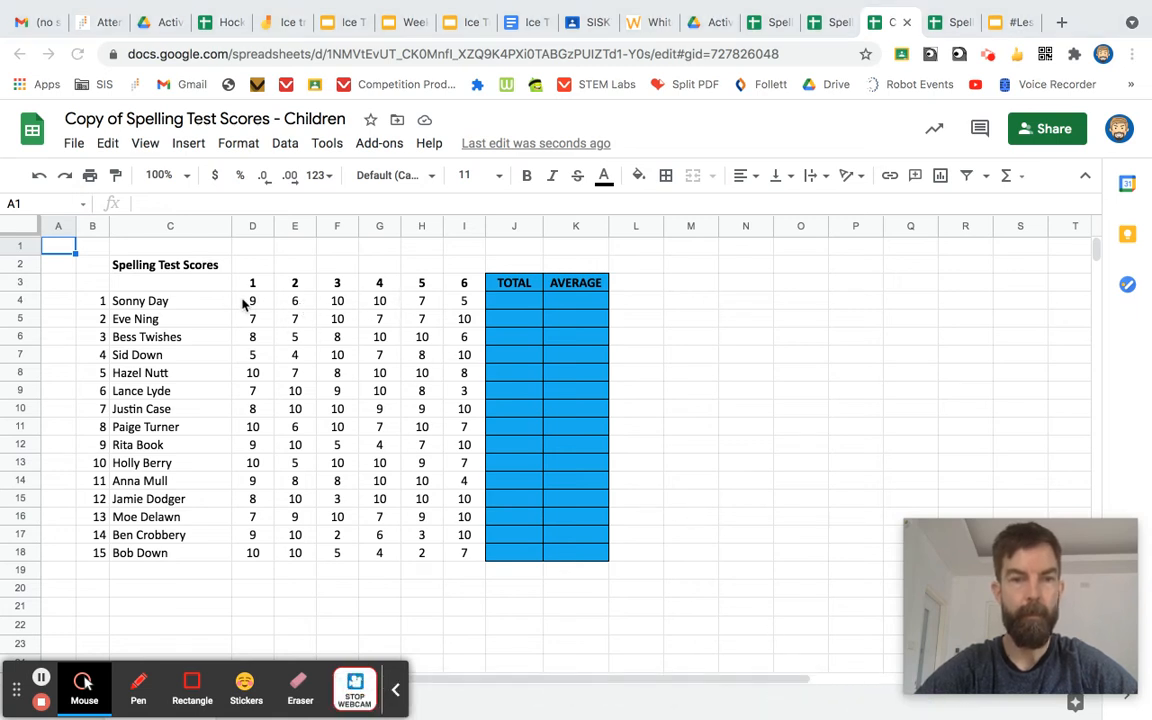
left_click_drag(256, 304, 465, 304)
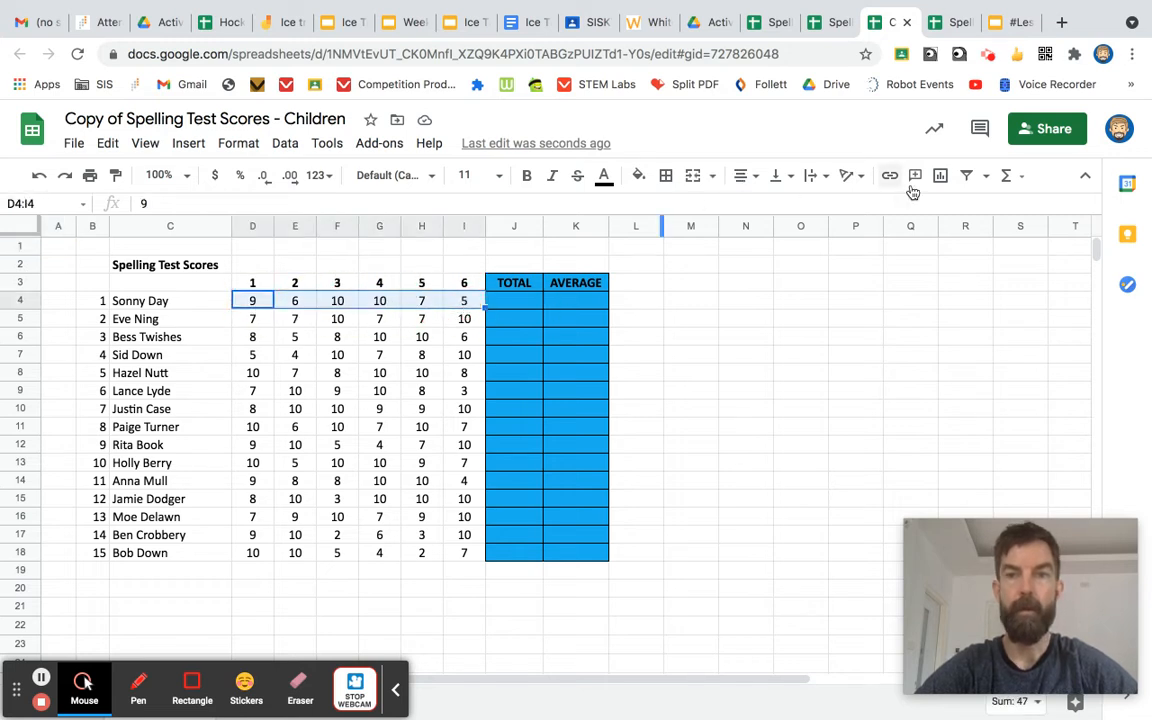
left_click(1012, 176)
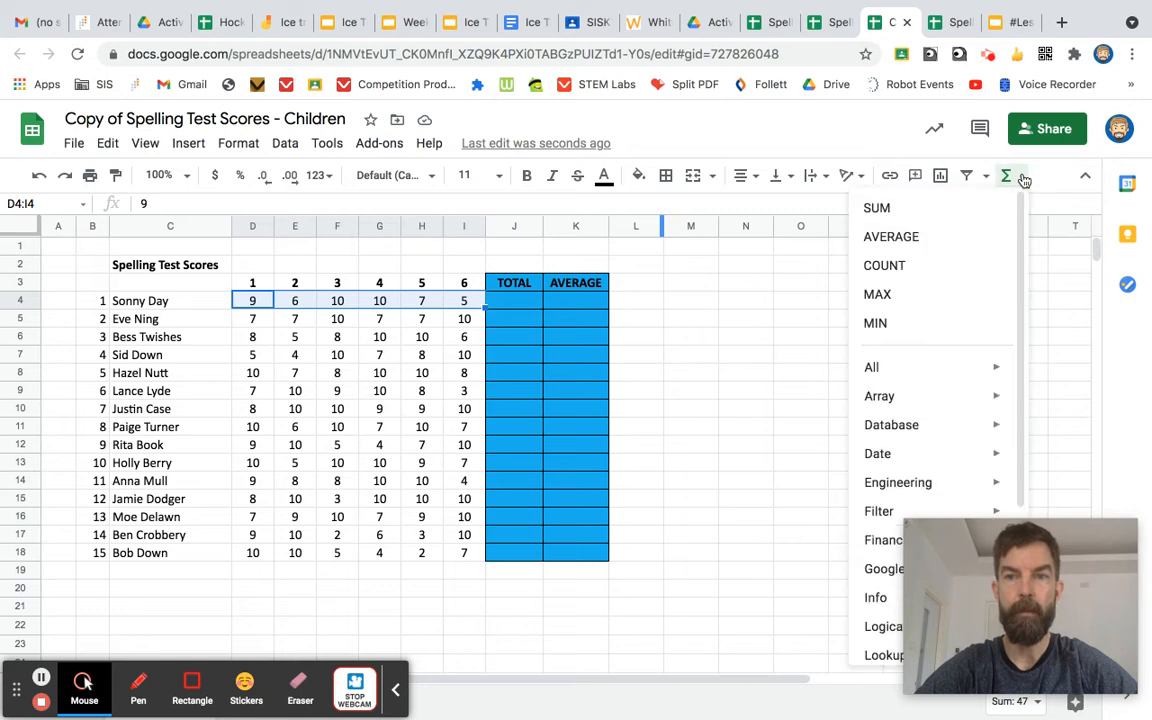
left_click(911, 218)
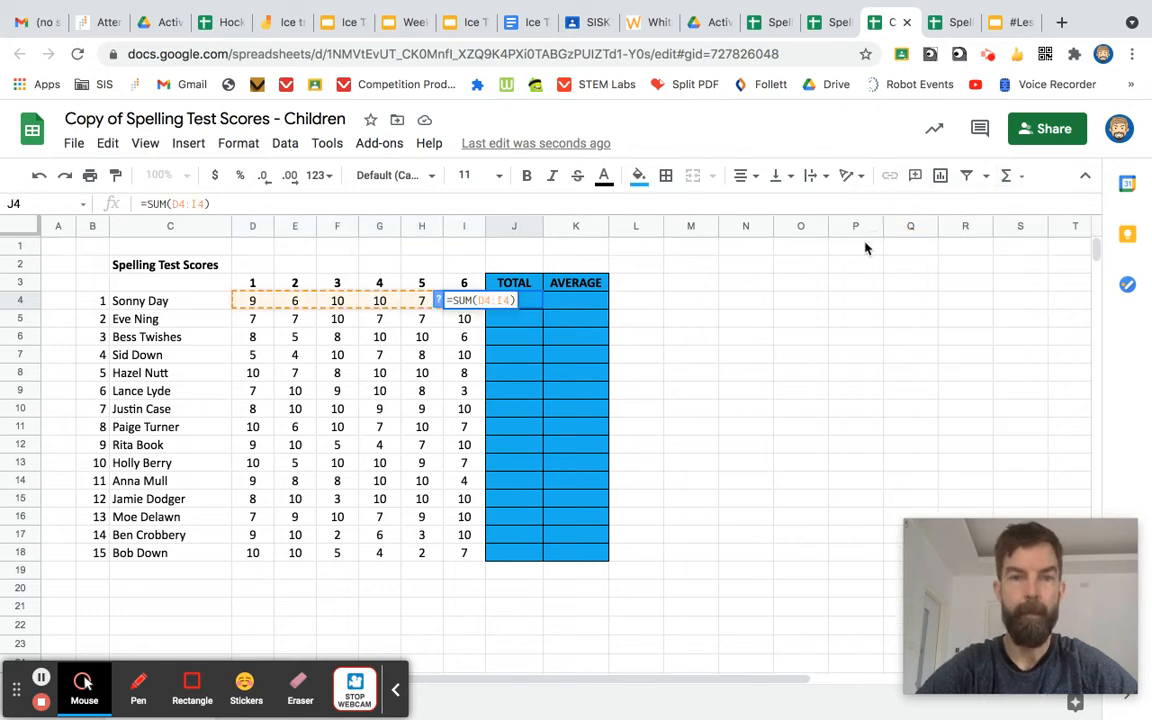
key("Return")
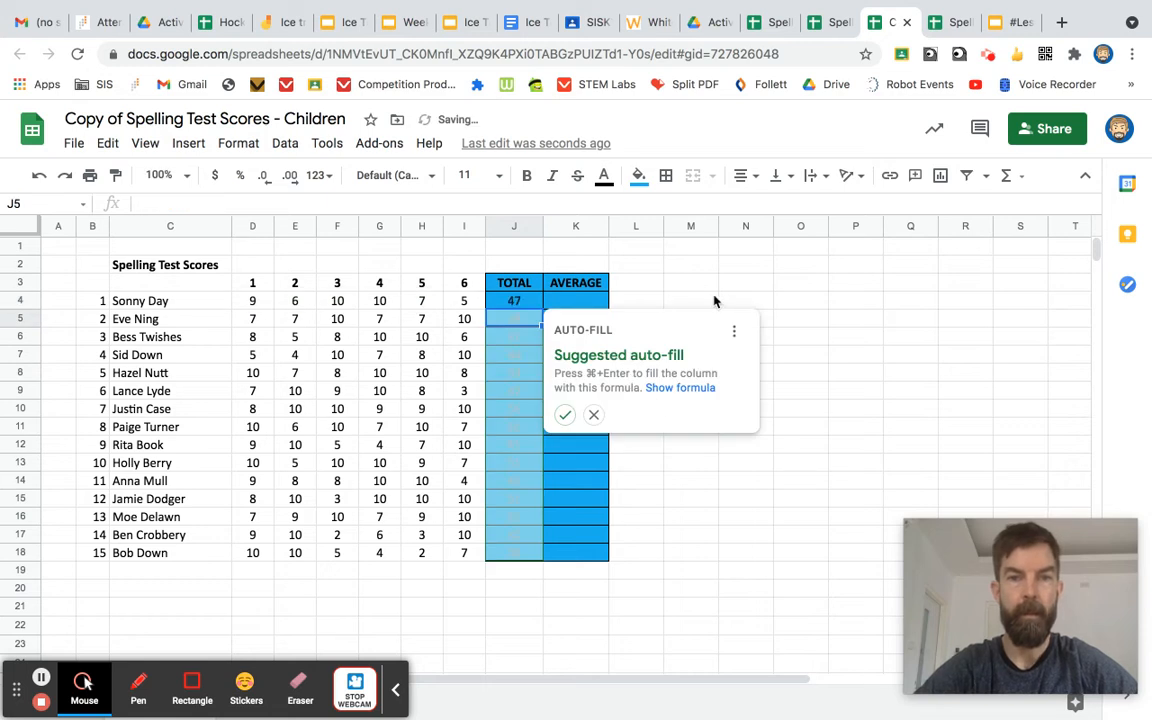
left_click(704, 300)
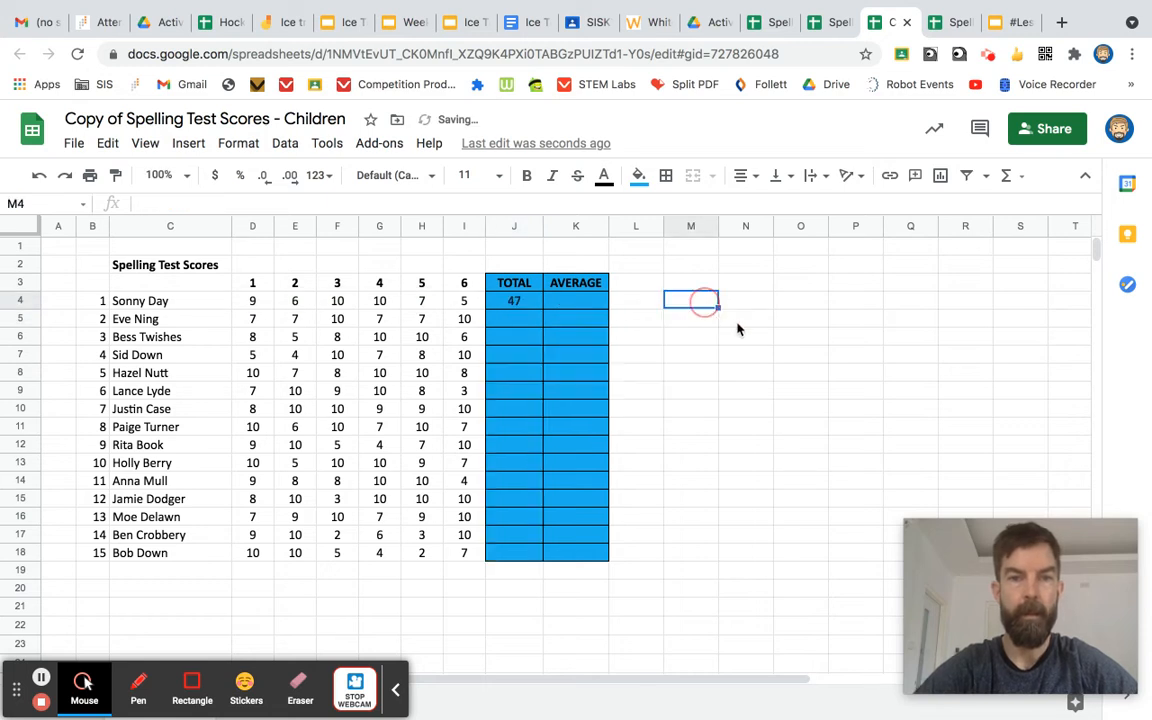
Fill the SUM formula from J4 down the TOTAL column to J18.
left_click(518, 302)
left_click_drag(541, 308, 548, 546)
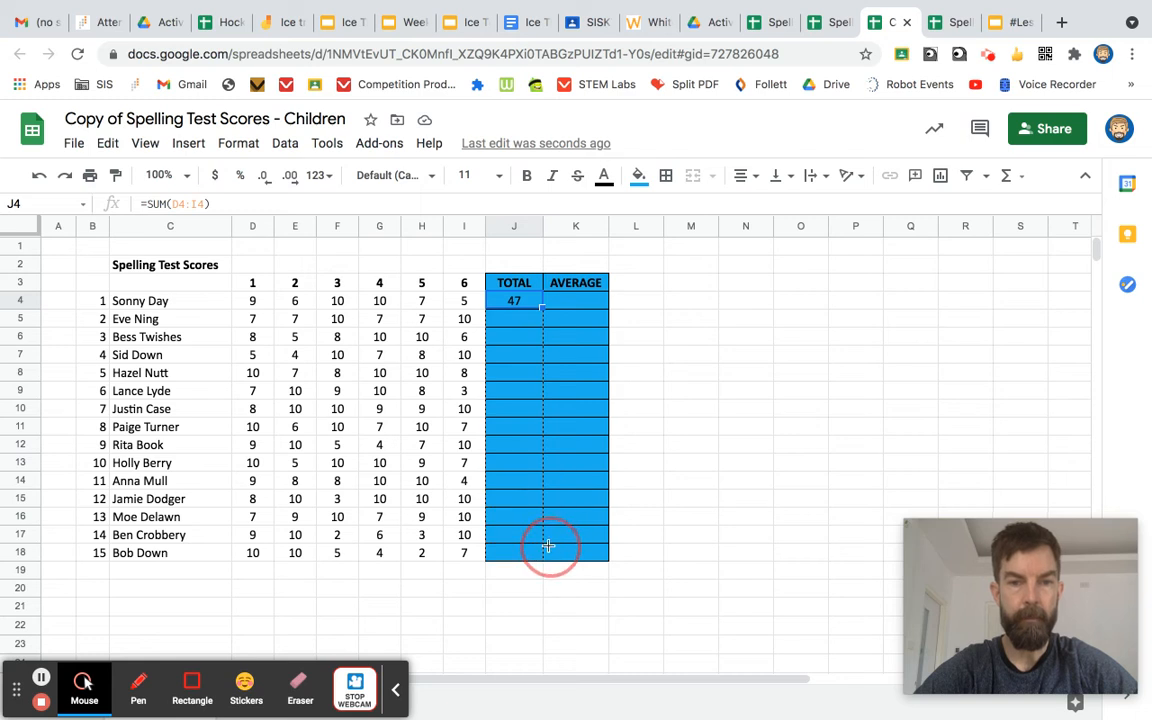
left_click_drag(548, 546, 539, 555)
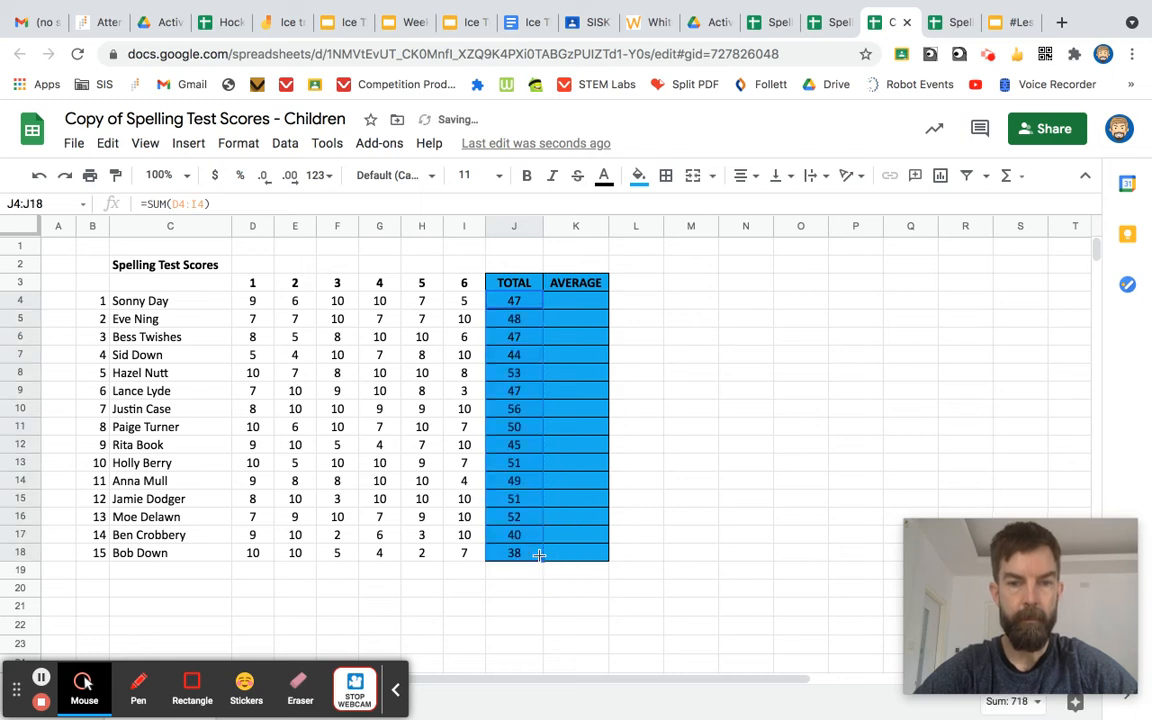
left_click(722, 376)
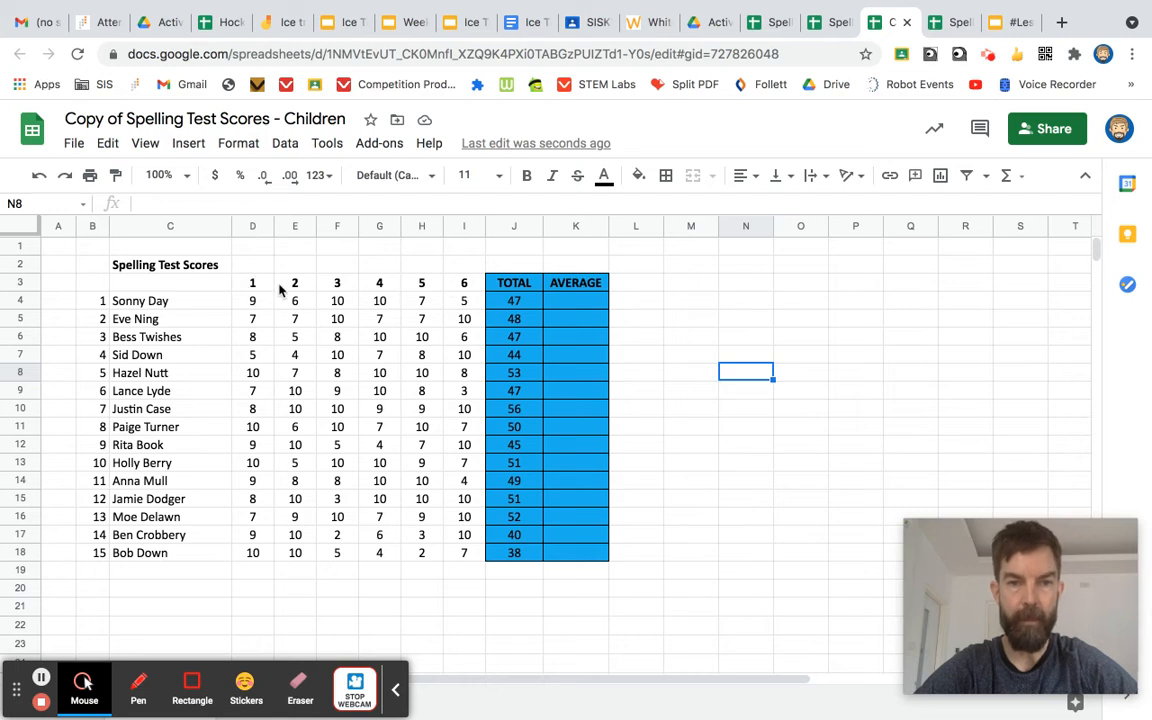
Calculate the AVERAGE of D4:I4 in K4 and accept the suggested auto-fill for the rest of the AVERAGE column.
left_click(576, 302)
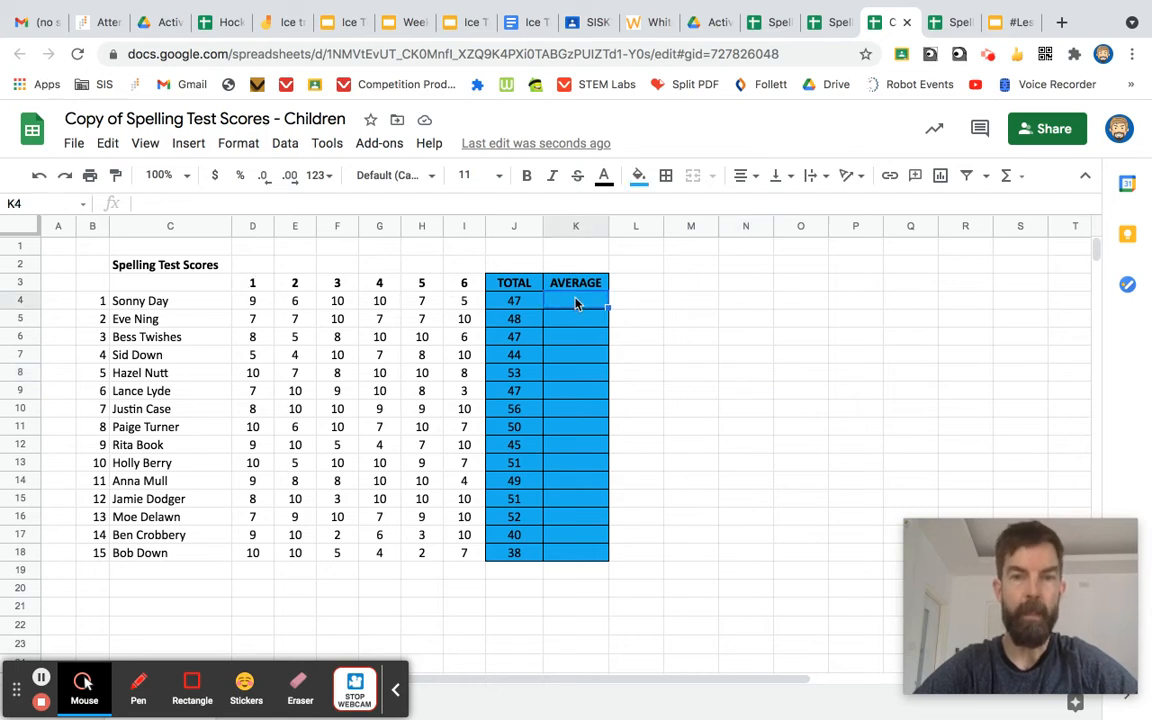
left_click(1020, 180)
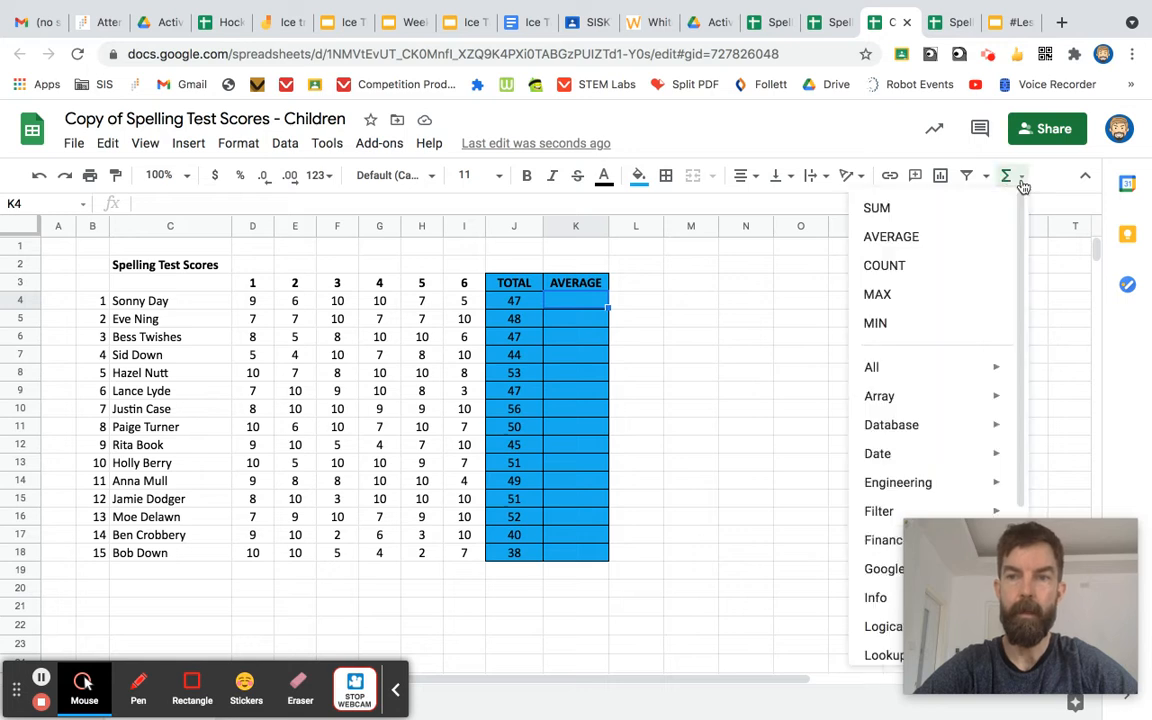
left_click(921, 246)
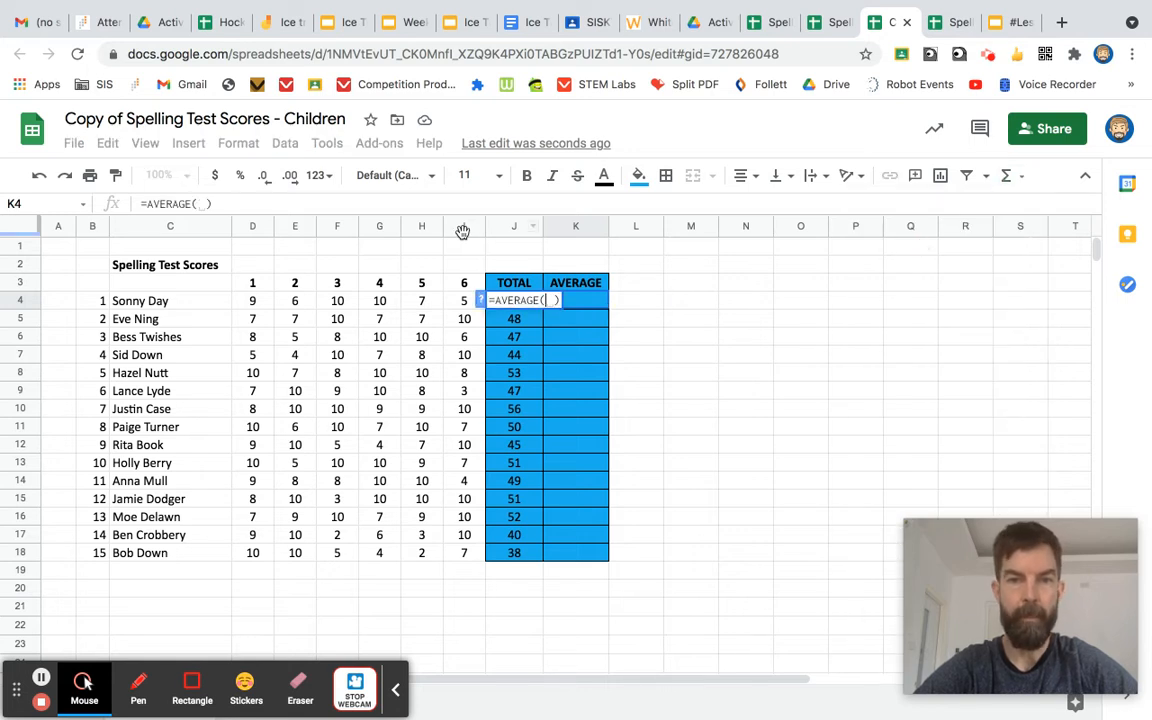
left_click_drag(253, 305, 463, 305)
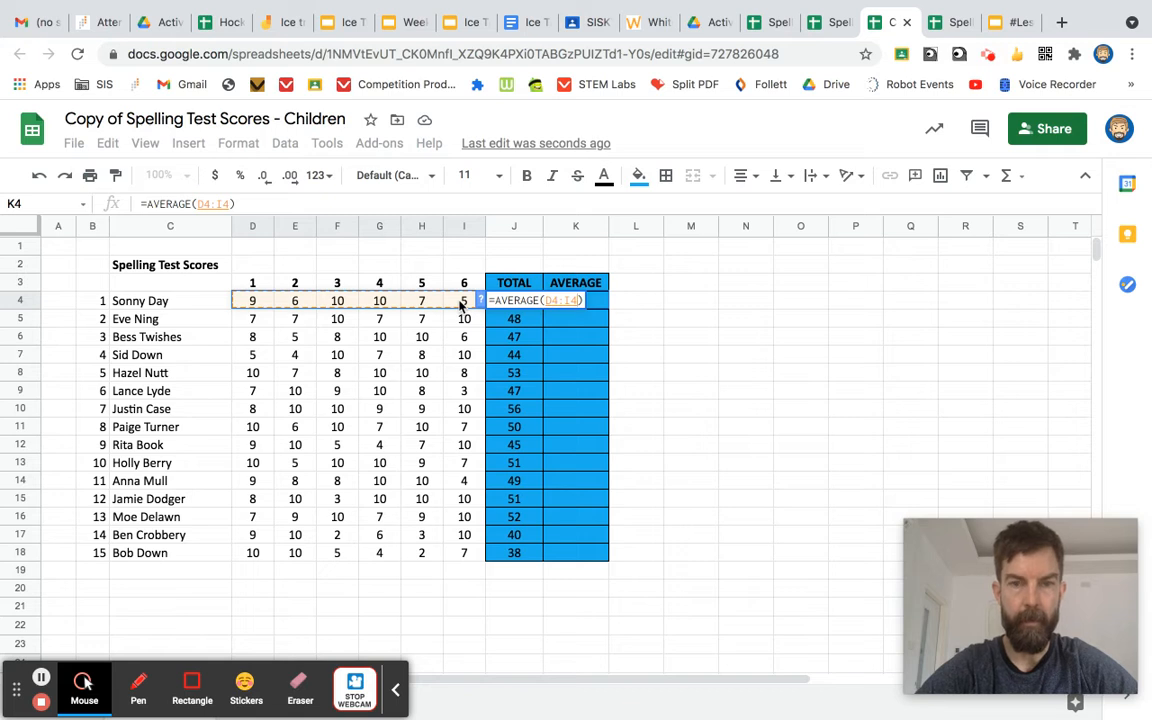
key("Return")
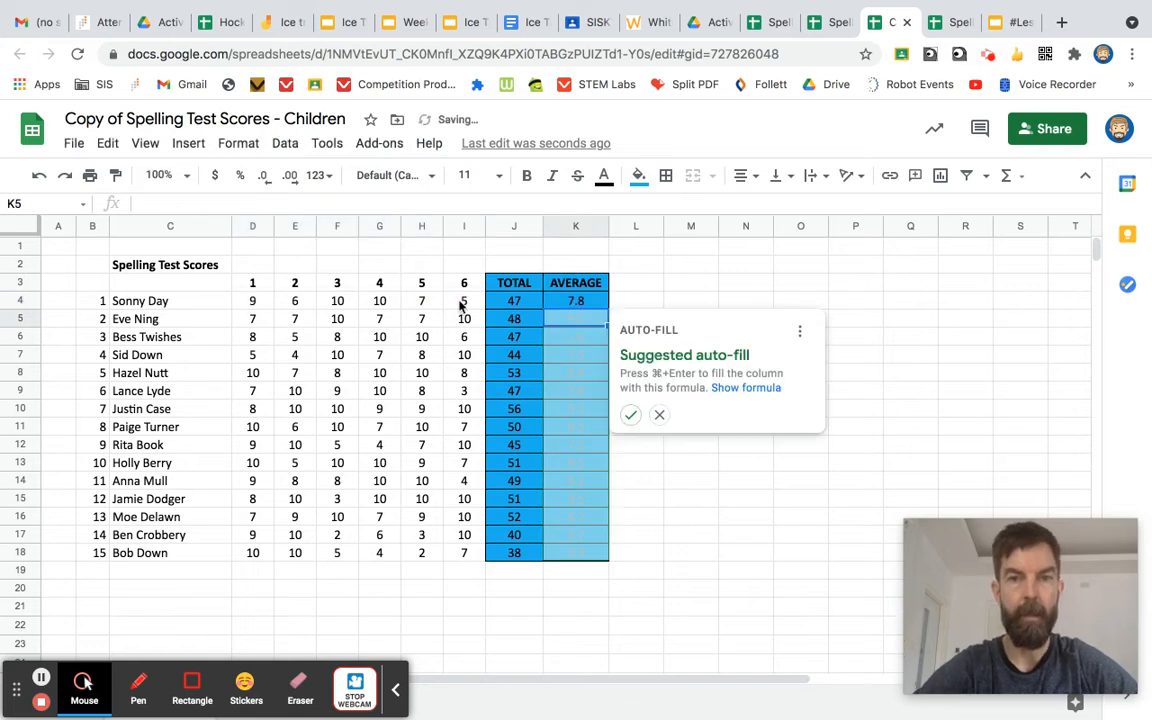
left_click(629, 415)
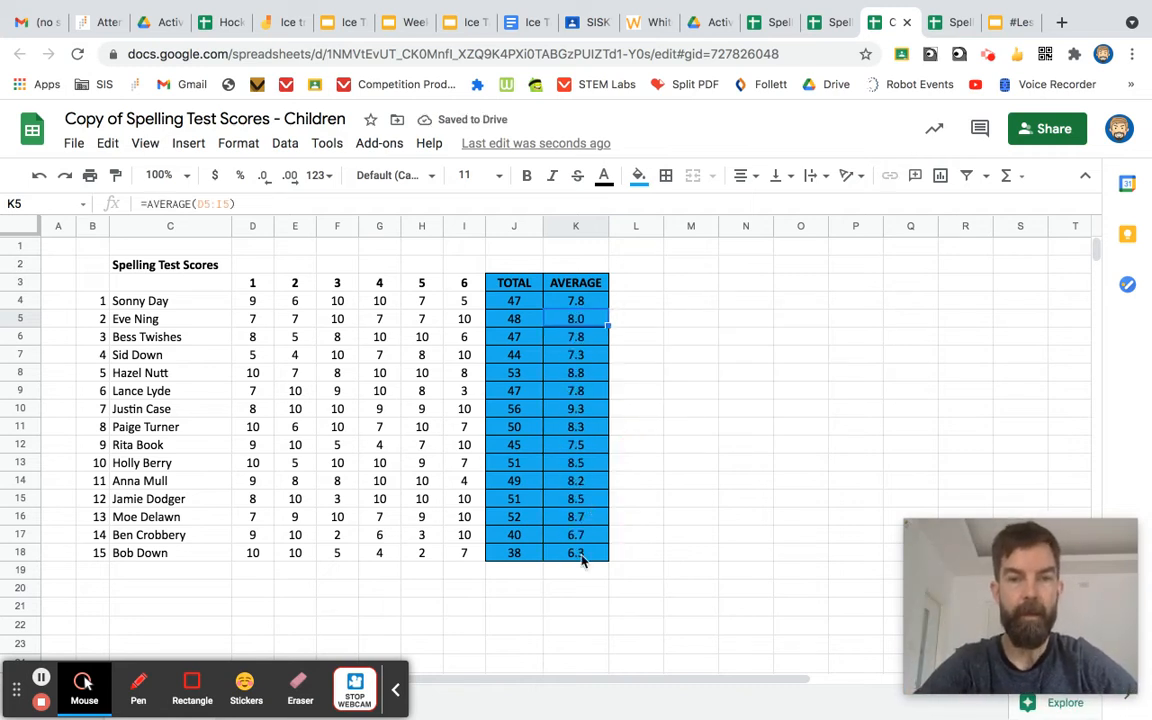
left_click(688, 503)
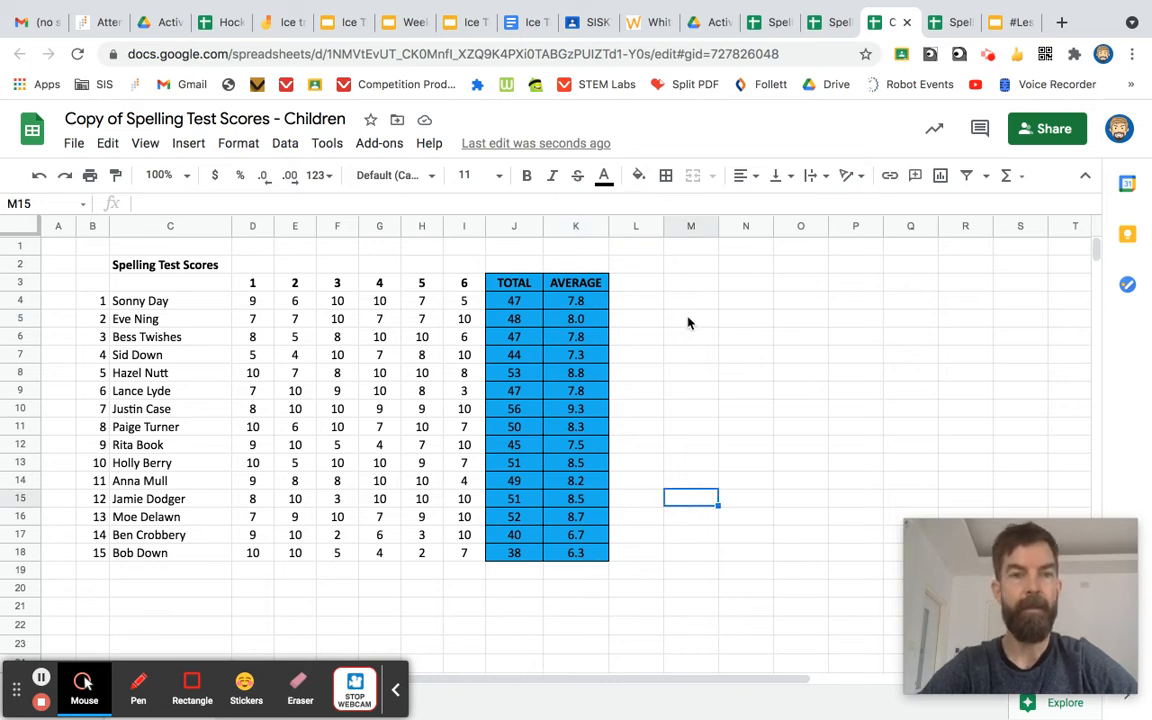
Start a new pupil entry in row 19 with number 16 in B19 and the pupil's name in C19.
left_click(104, 572)
type("16")
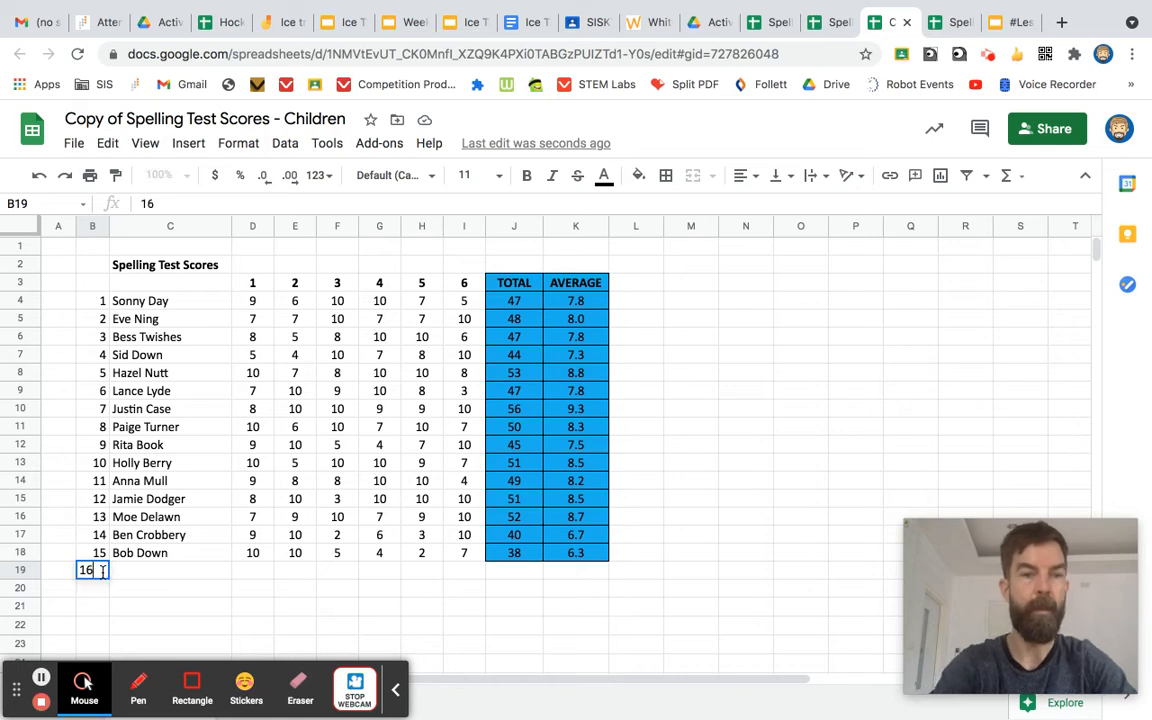
key("Tab")
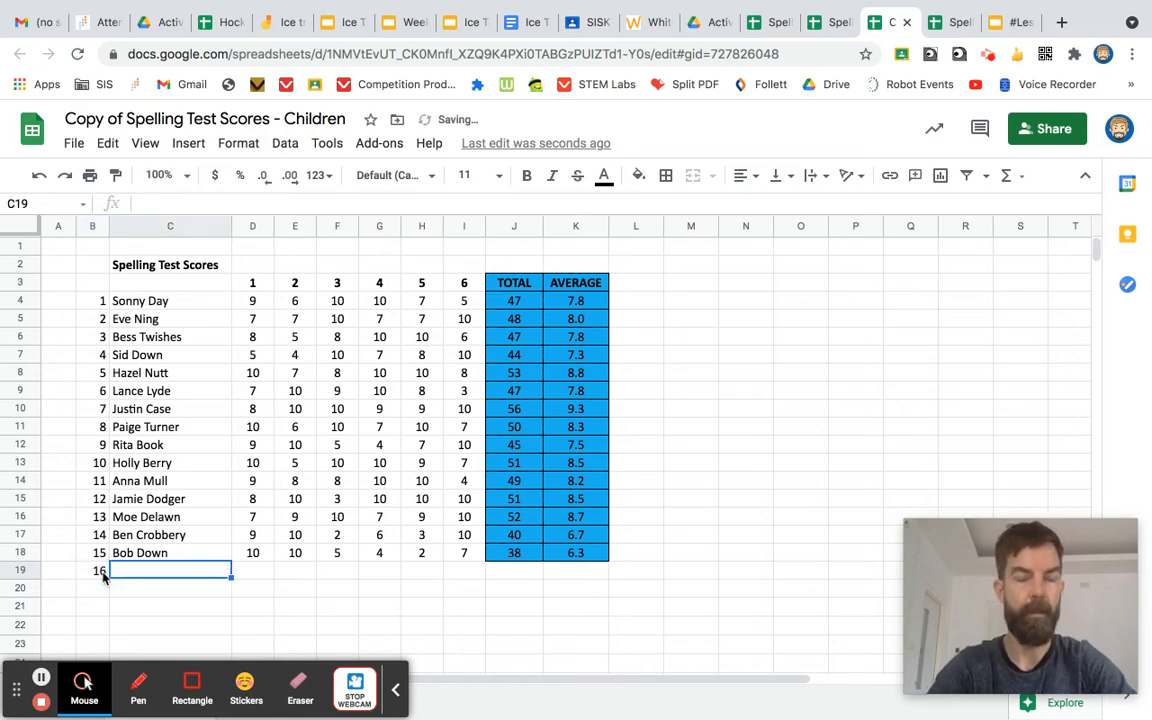
type("Gonji")
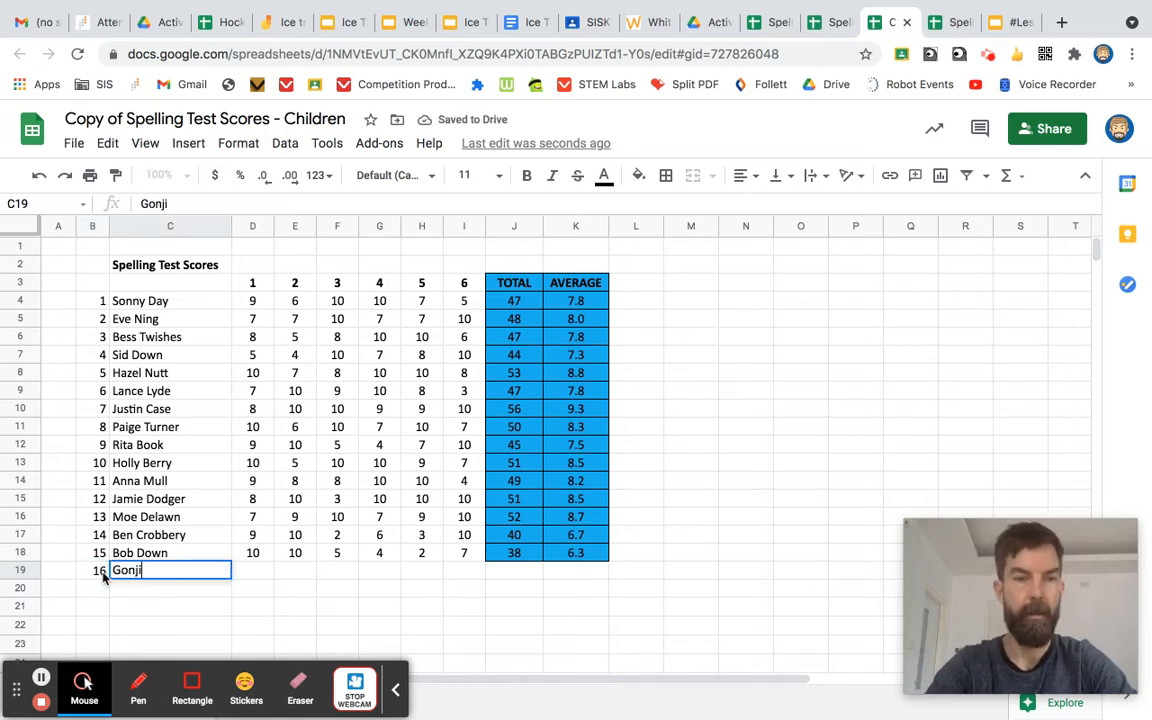
key("Tab")
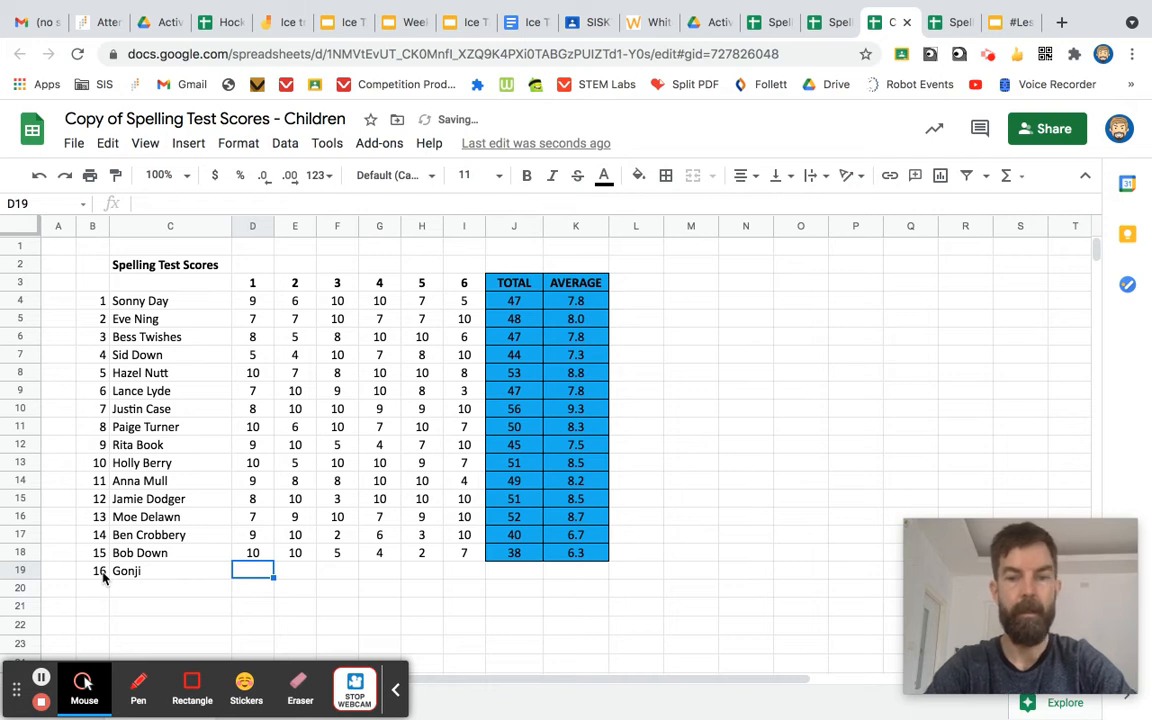
Enter the new pupil's six test scores in D19:I19 as 10, 10, 9, 10, 9 and 10.
type("10")
key("Tab")
type("10")
key("Tab")
type("9")
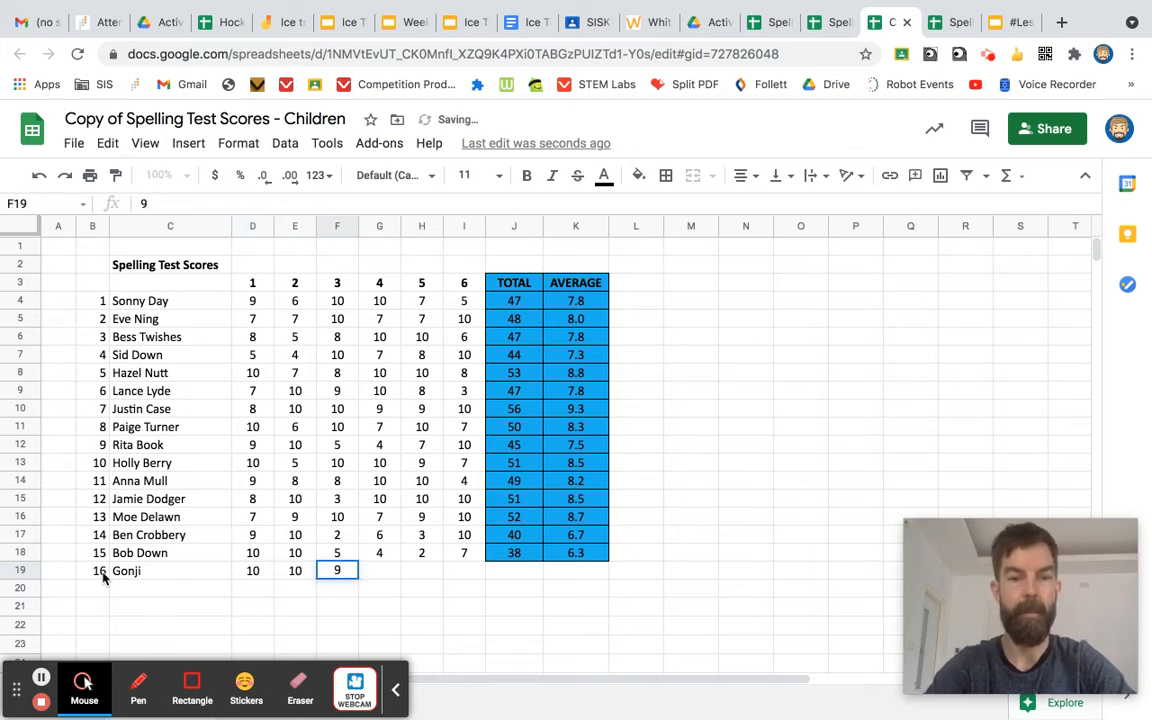
key("Tab")
type("10")
key("Tab")
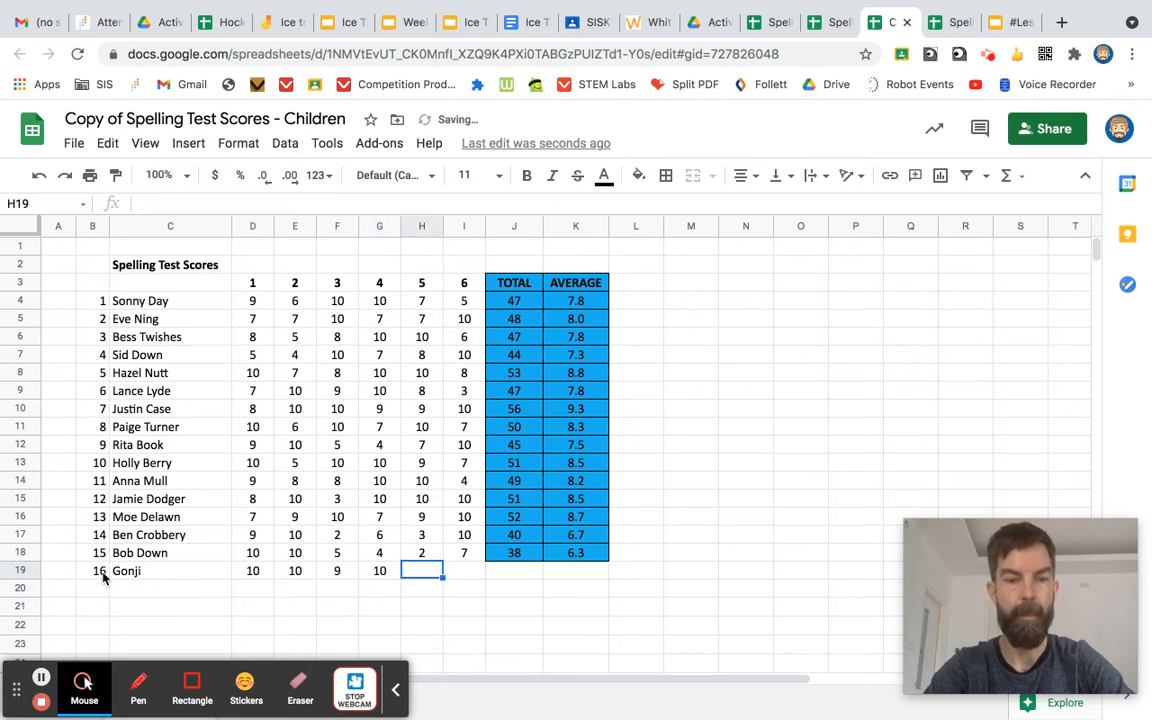
type("9")
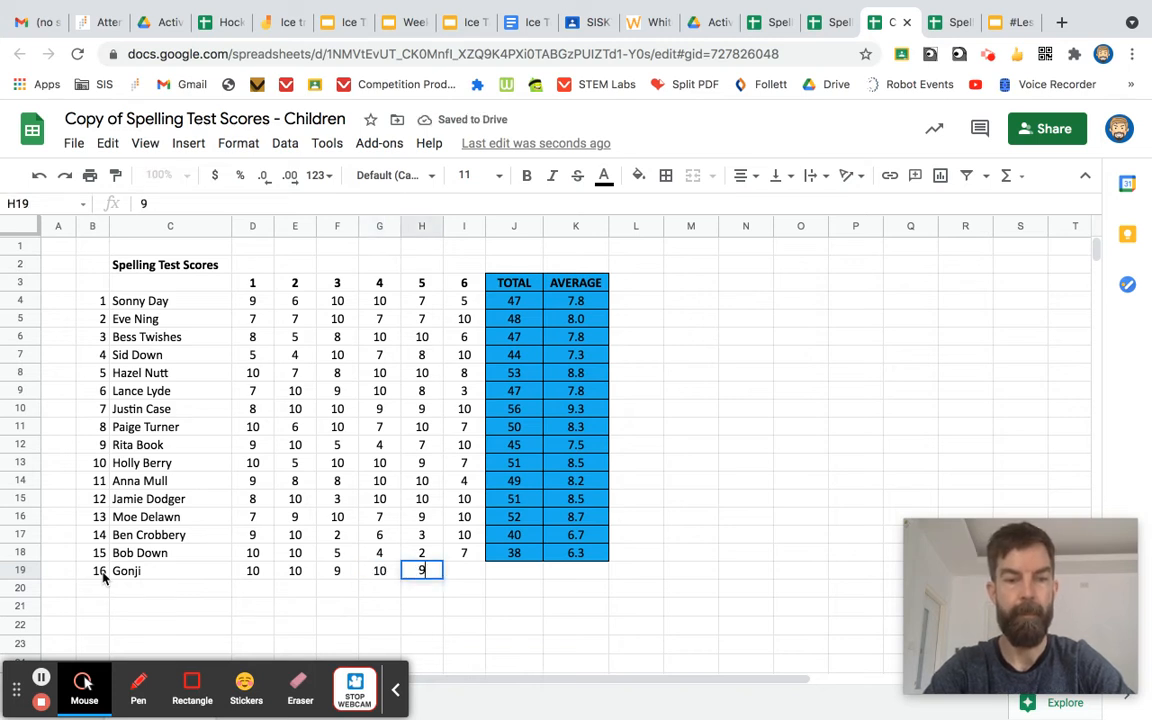
key("Tab")
type("10")
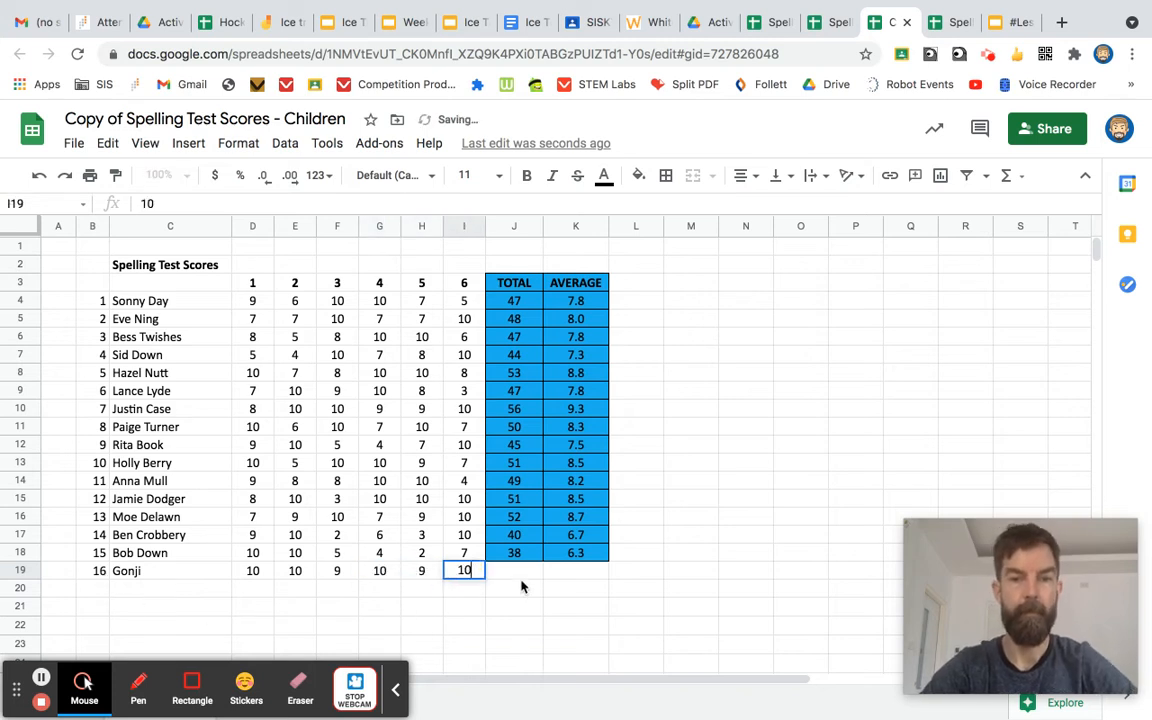
key("Tab")
Extend the total and average formulas from J18:K18 down to row 19 for the new pupil.
left_click(514, 553)
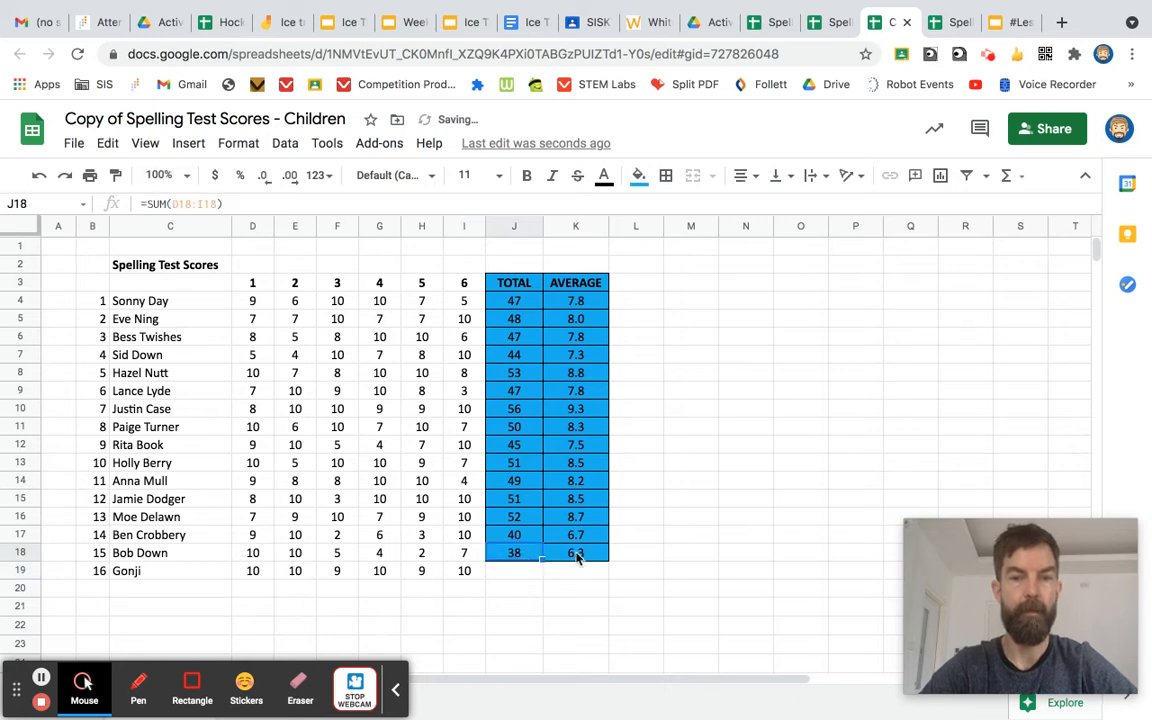
left_click(581, 557, "shift")
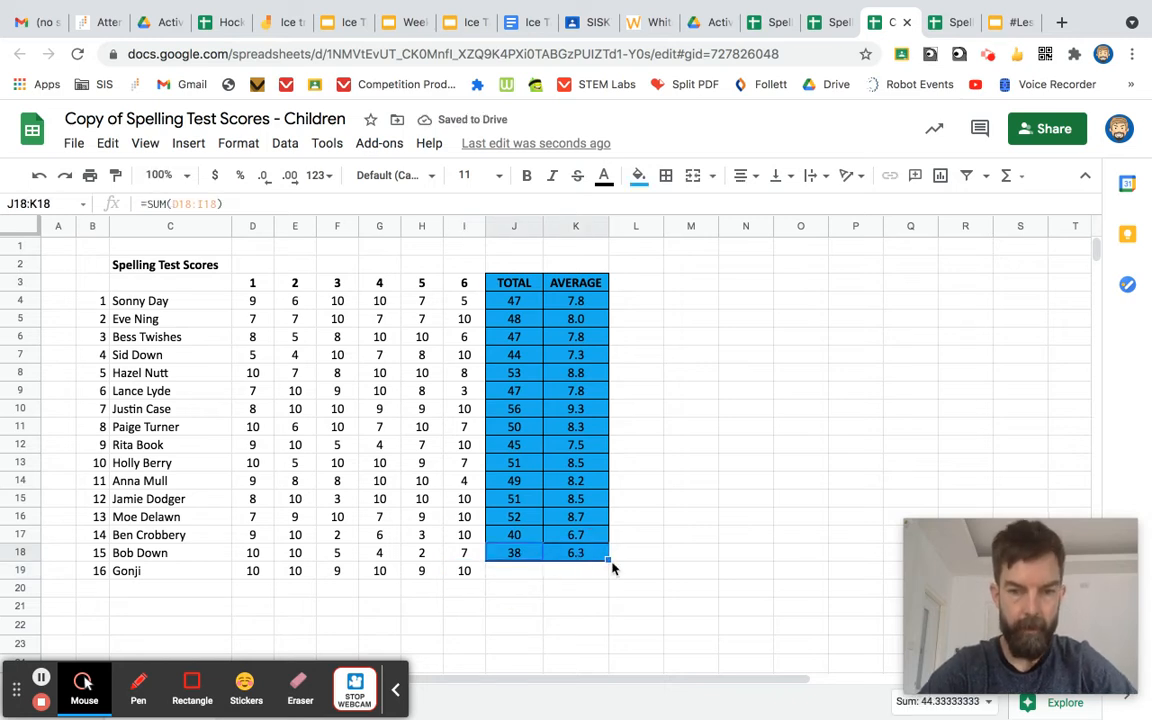
left_click_drag(608, 561, 609, 572)
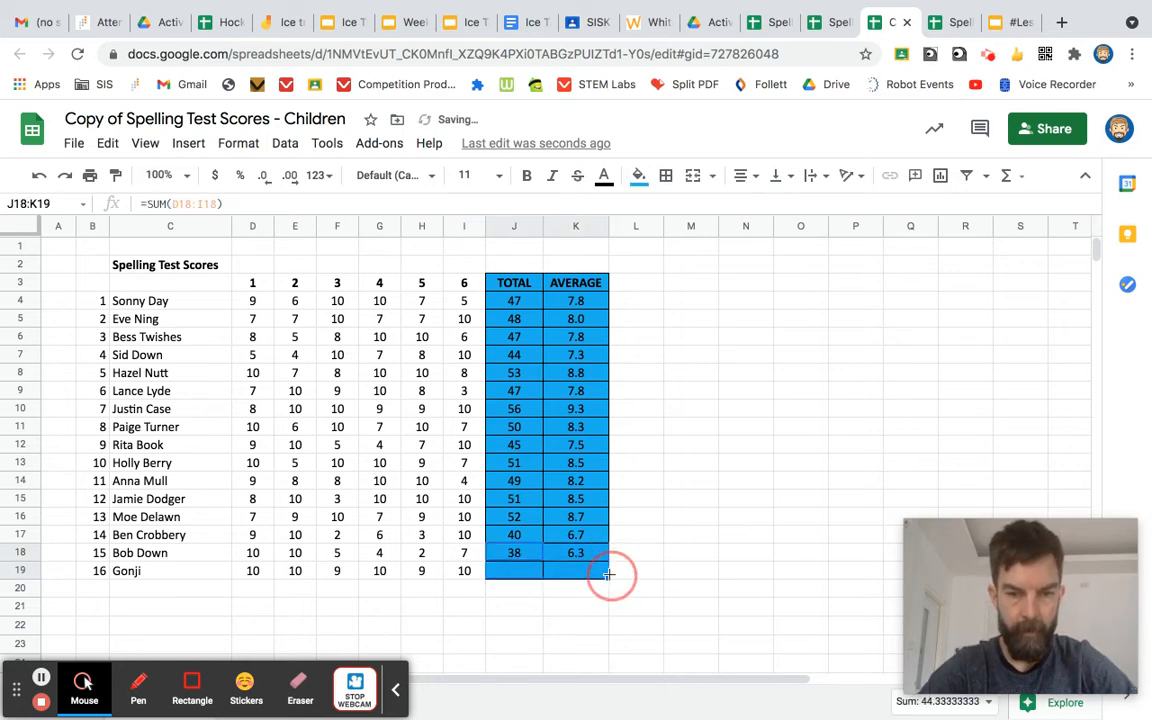
left_click(700, 540)
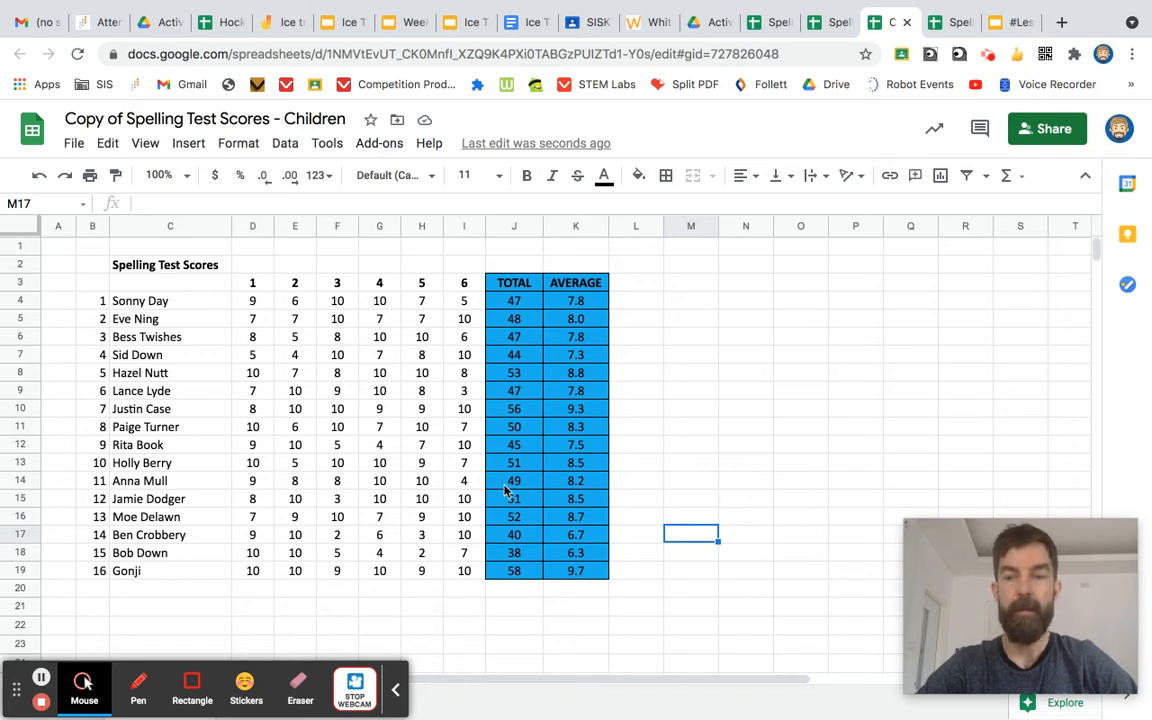
left_click(90, 300)
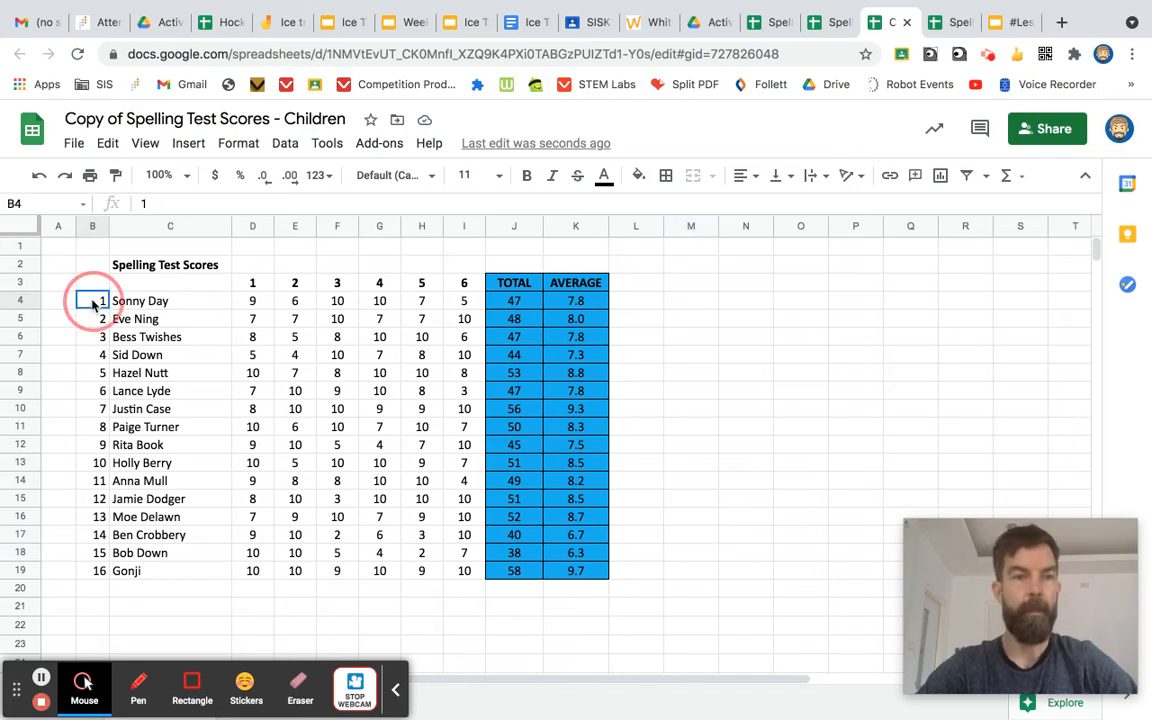
left_click(598, 573, "shift")
right_click(231, 374)
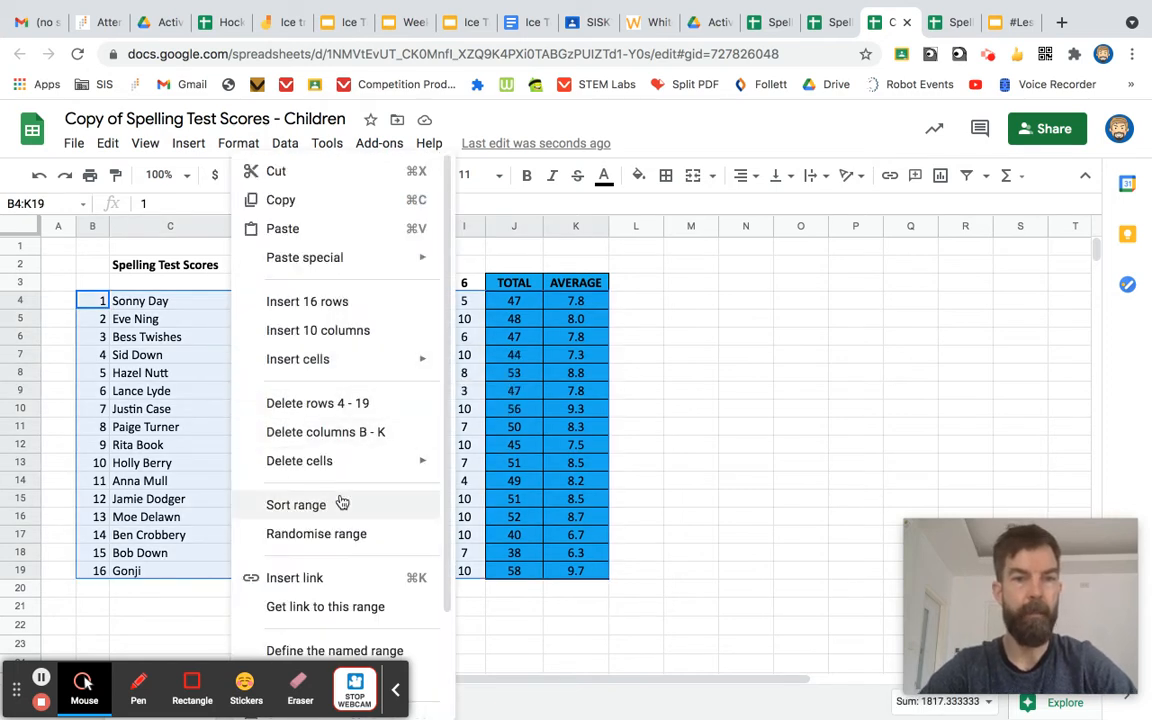
left_click(326, 512)
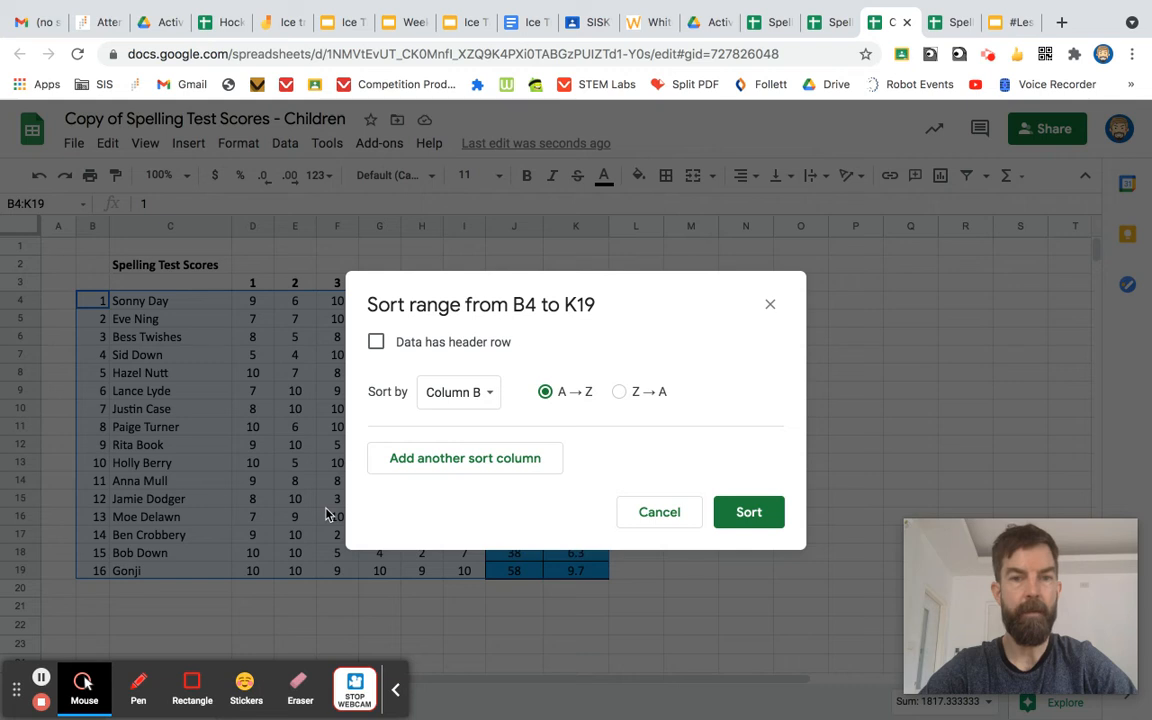
left_click(619, 393)
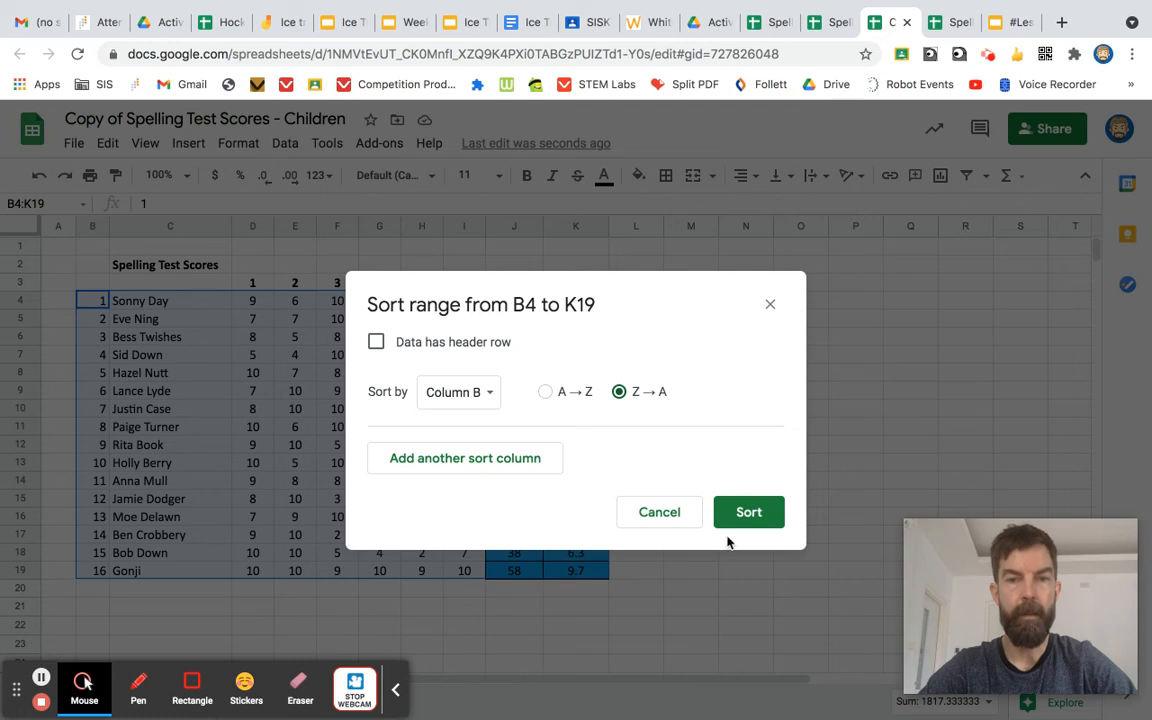
left_click(678, 519)
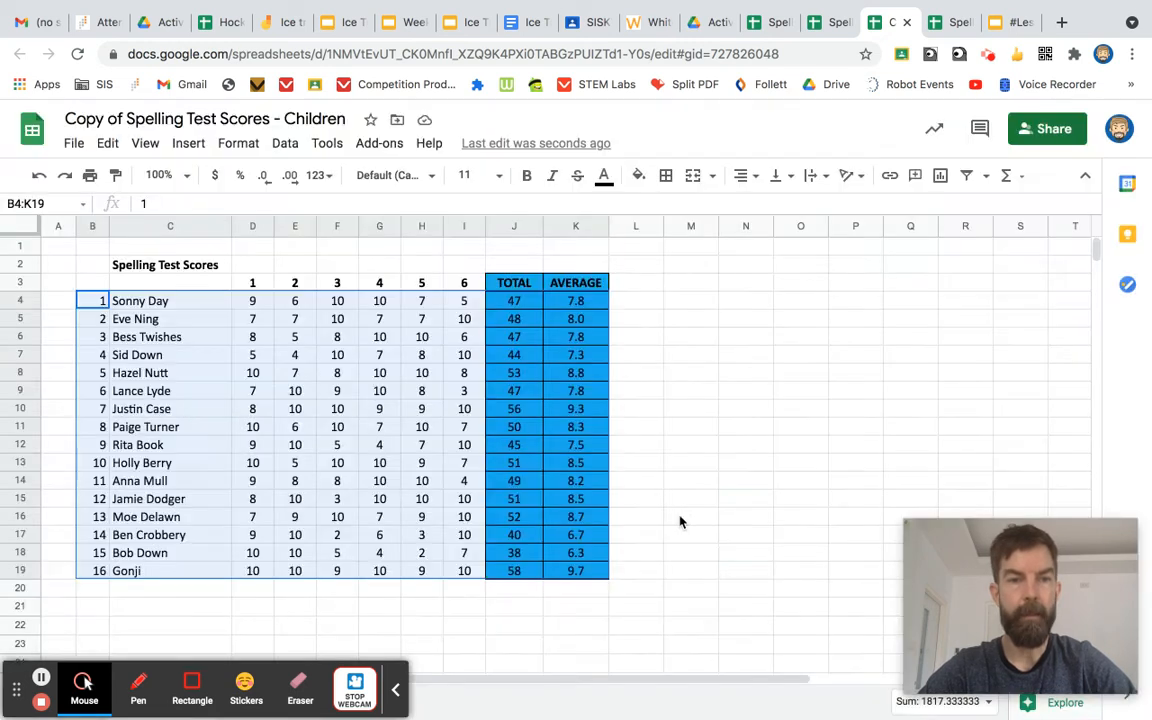
left_click(337, 390)
left_click(745, 318)
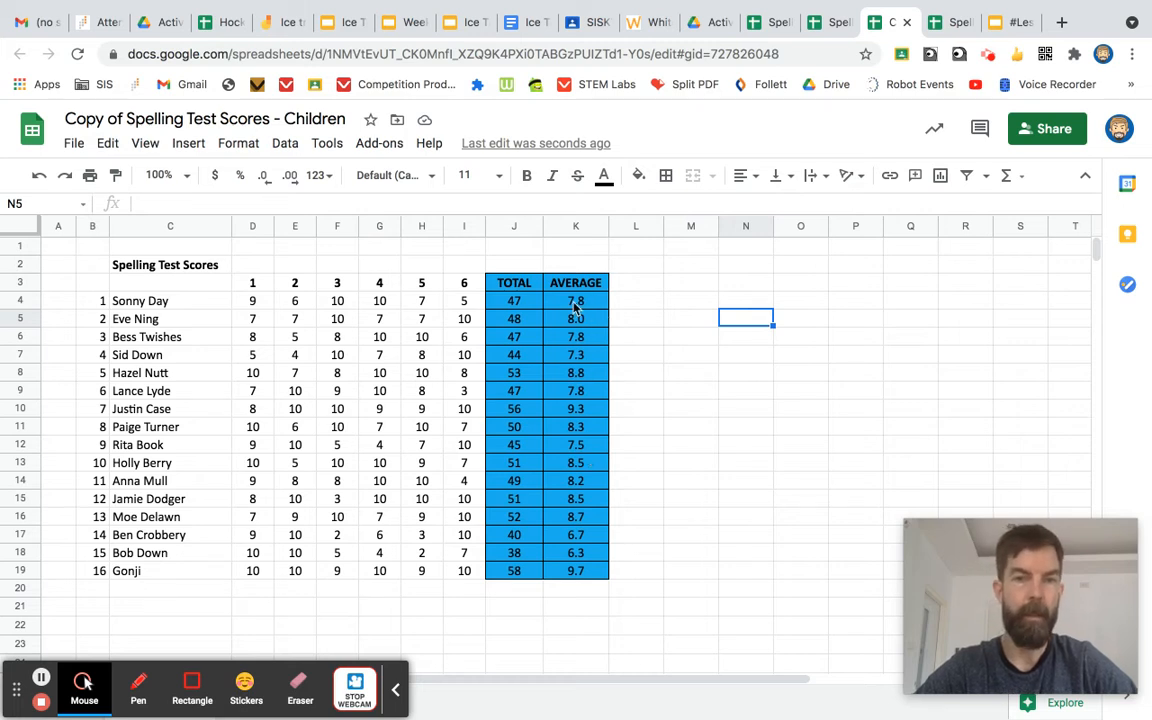
Start a conditional formatting rule for the pupils' averages in K4:K19.
left_click_drag(575, 308, 583, 580)
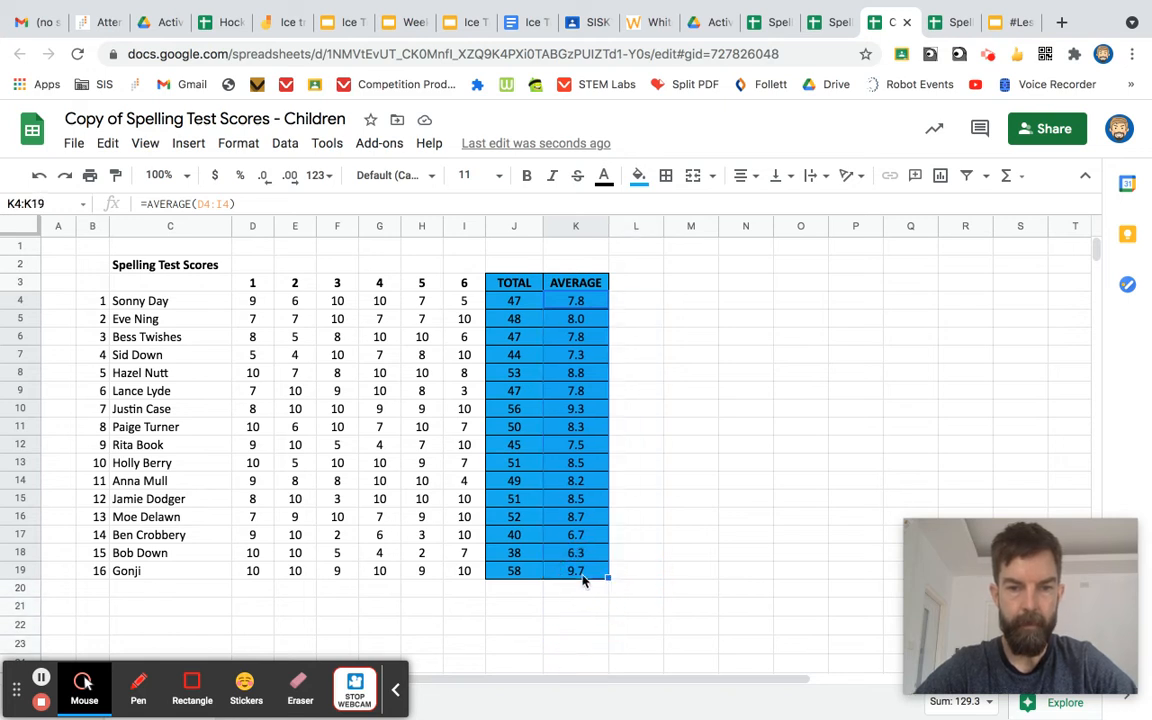
left_click(245, 147)
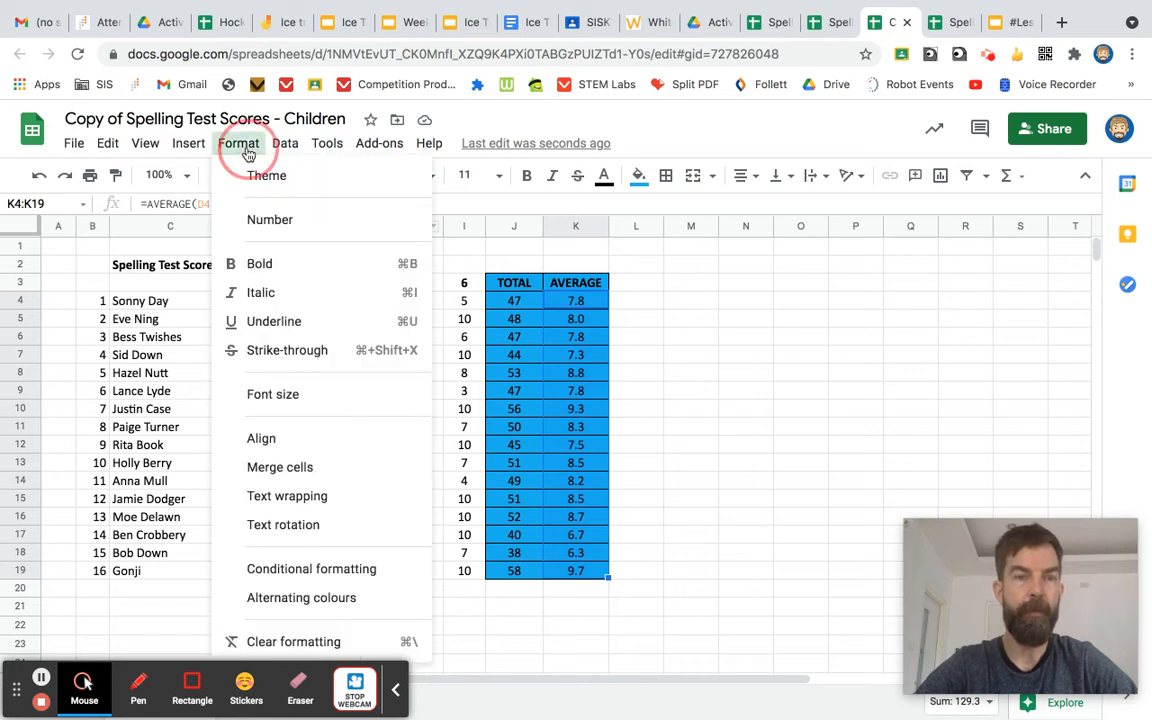
left_click(360, 578)
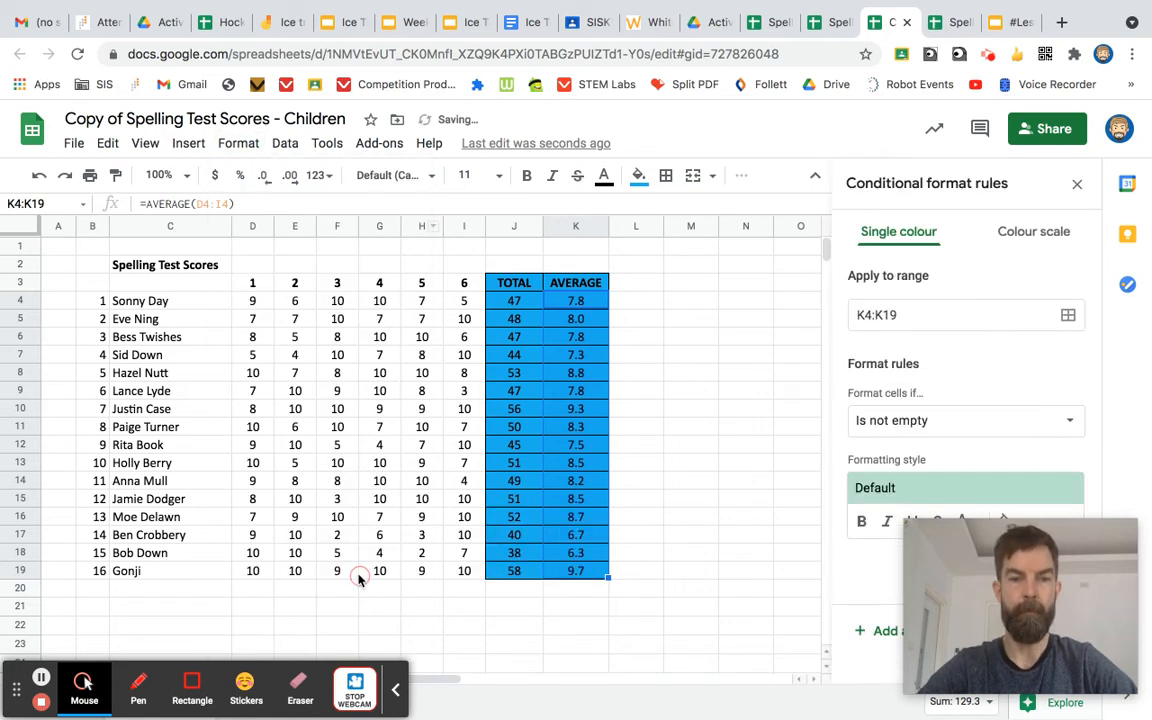
left_click_drag(955, 575, 637, 590)
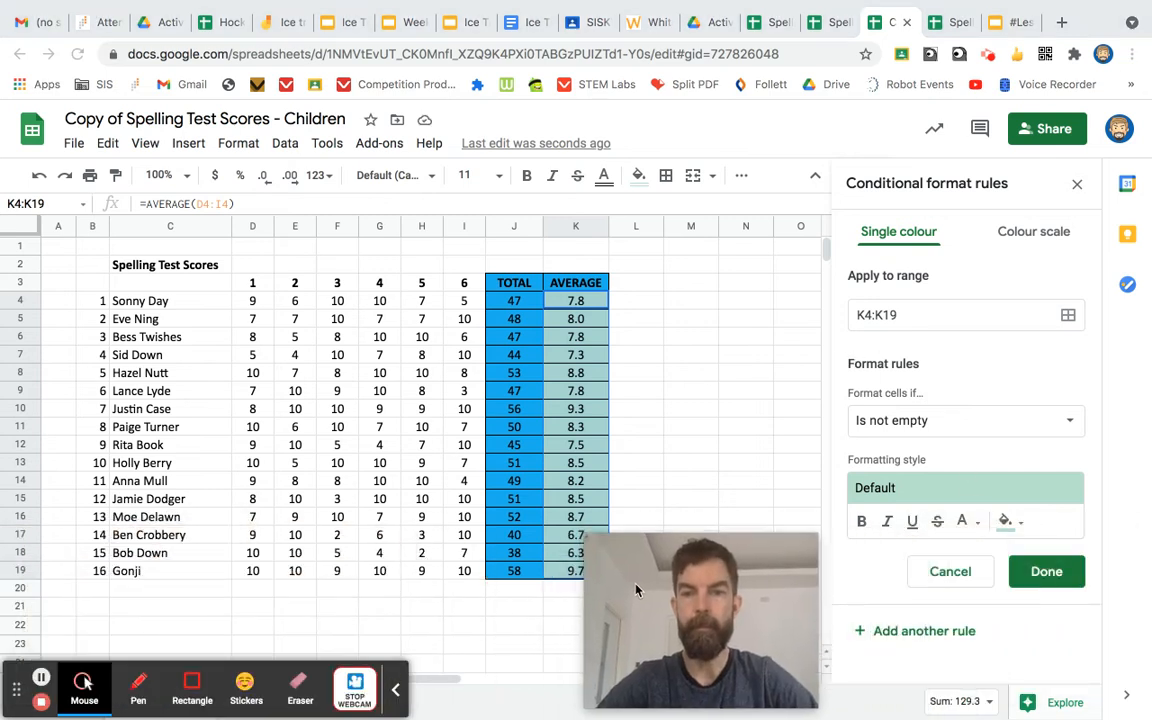
Set the rule to format values greater than 6.9 with a bright green fill.
left_click(1070, 424)
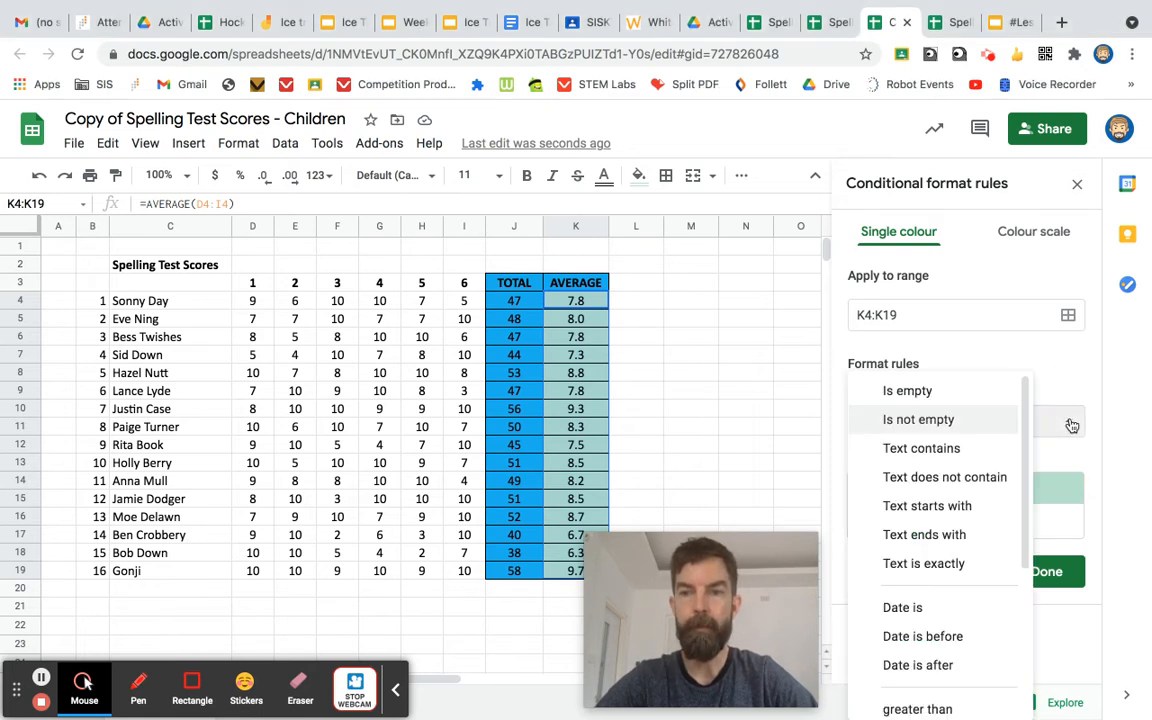
scroll(962, 562, "down", 2)
scroll(962, 562, "down", 3)
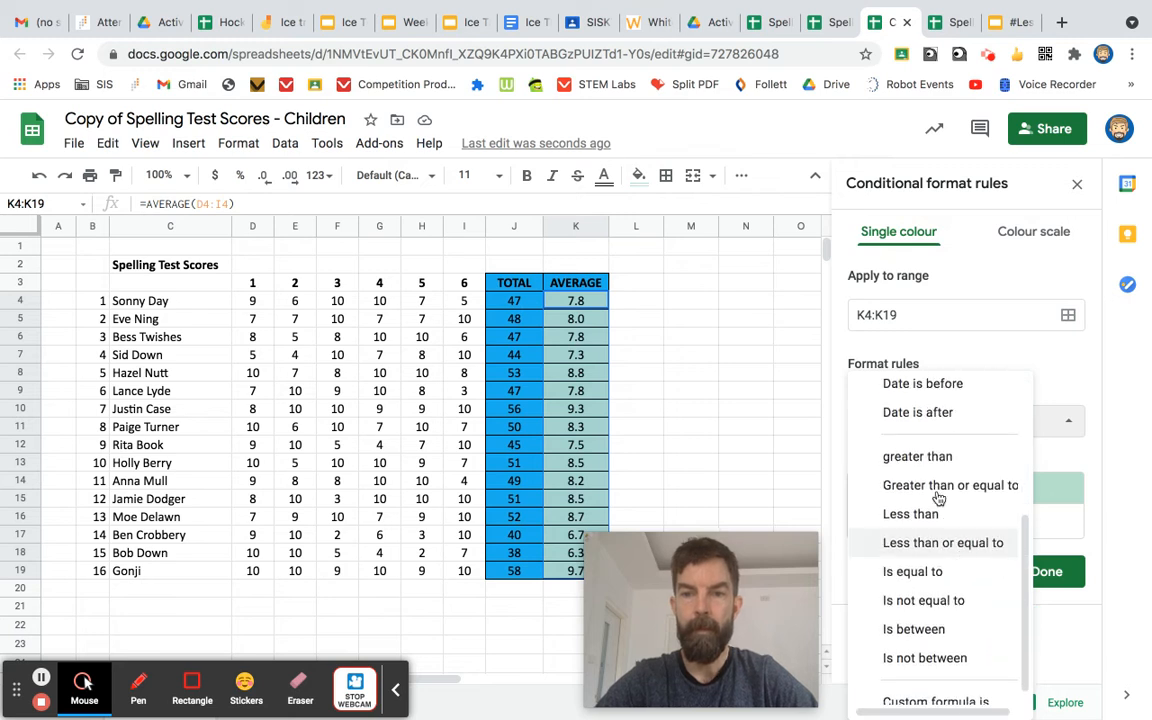
left_click(925, 457)
left_click(951, 461)
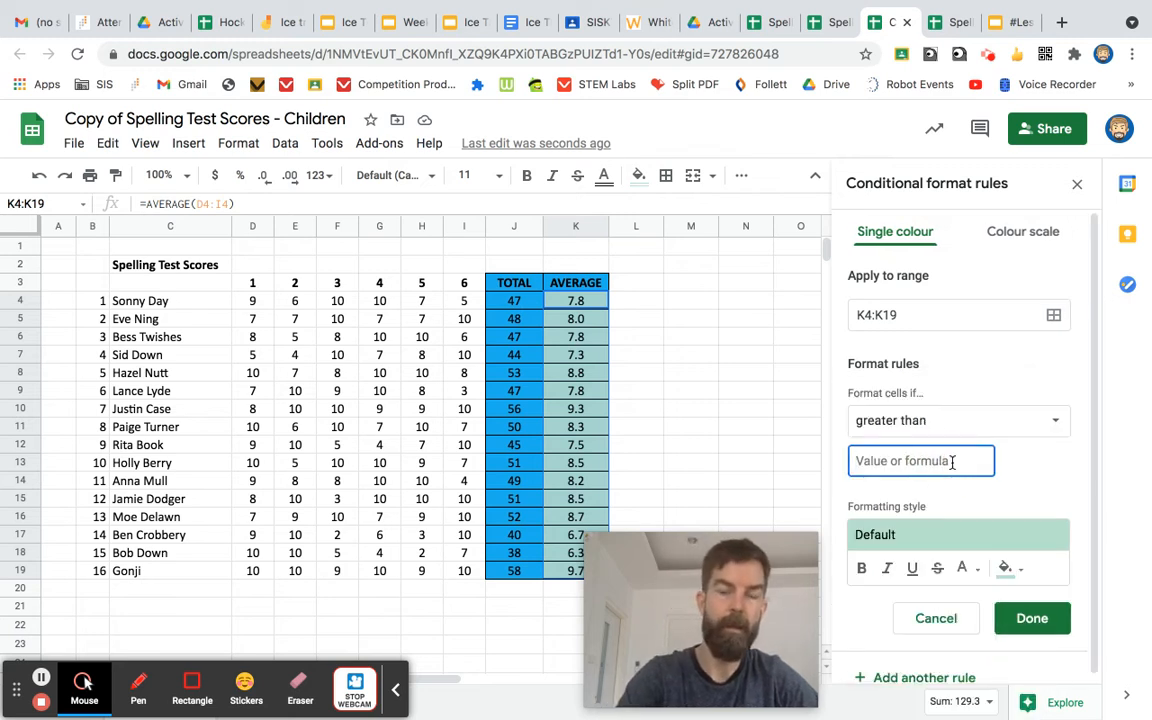
type("6.9")
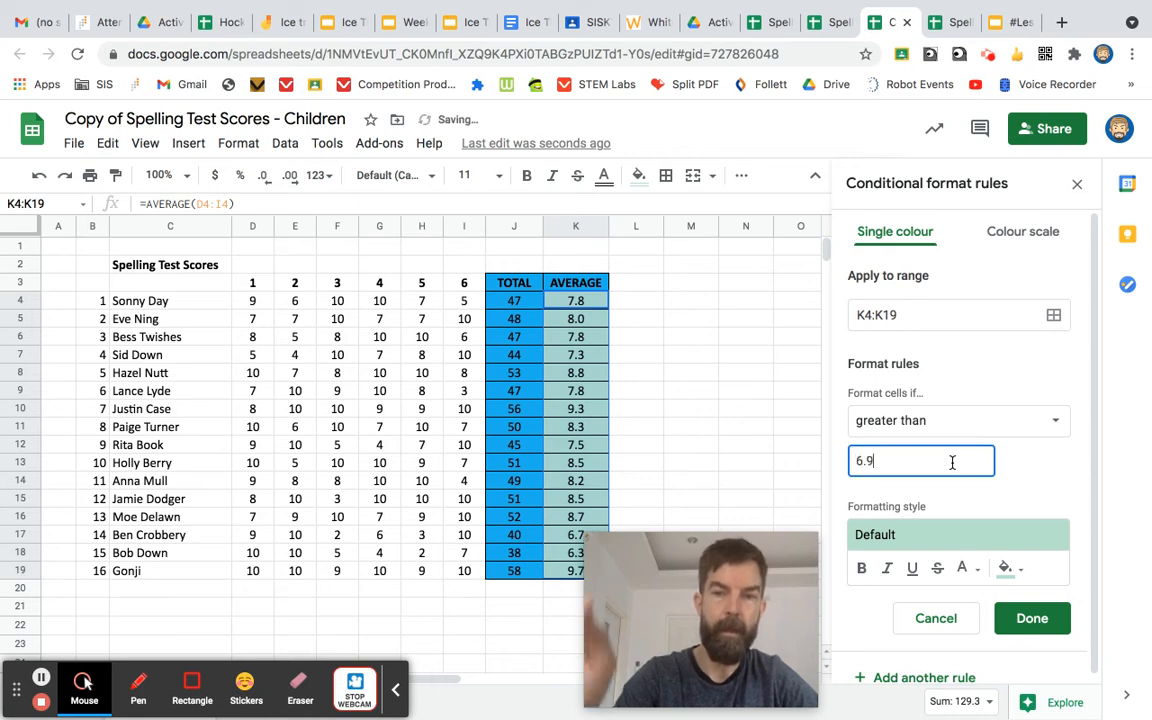
left_click(1020, 473)
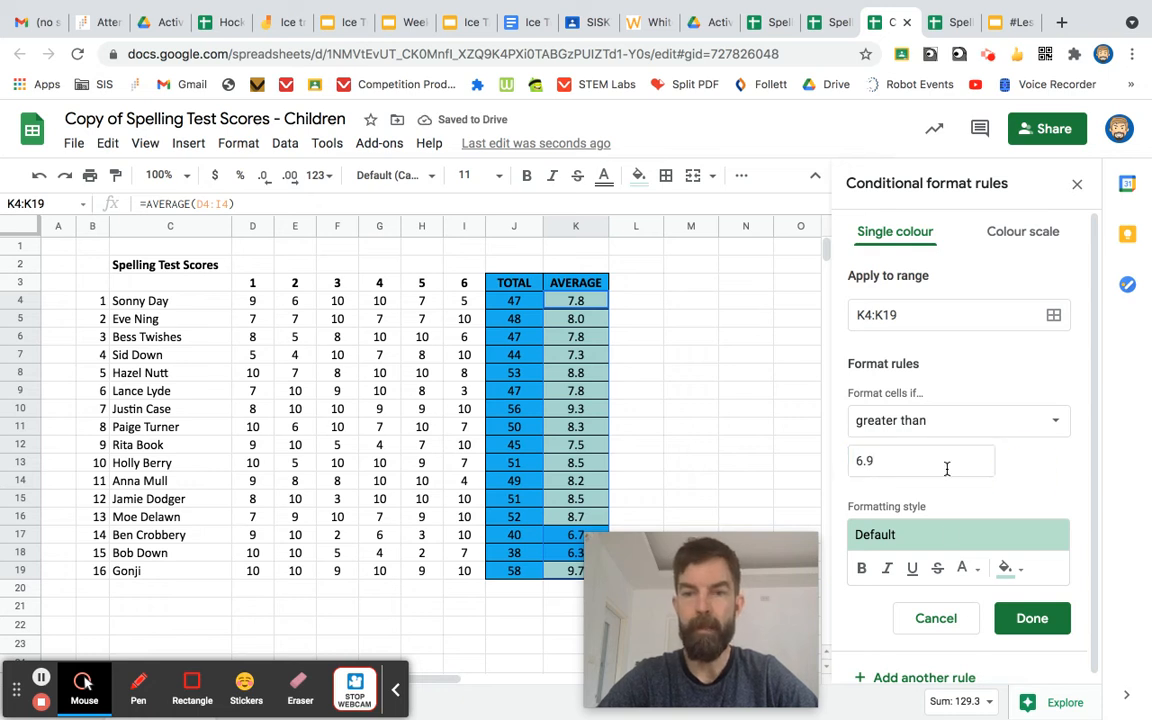
left_click(1020, 571)
left_click(908, 311)
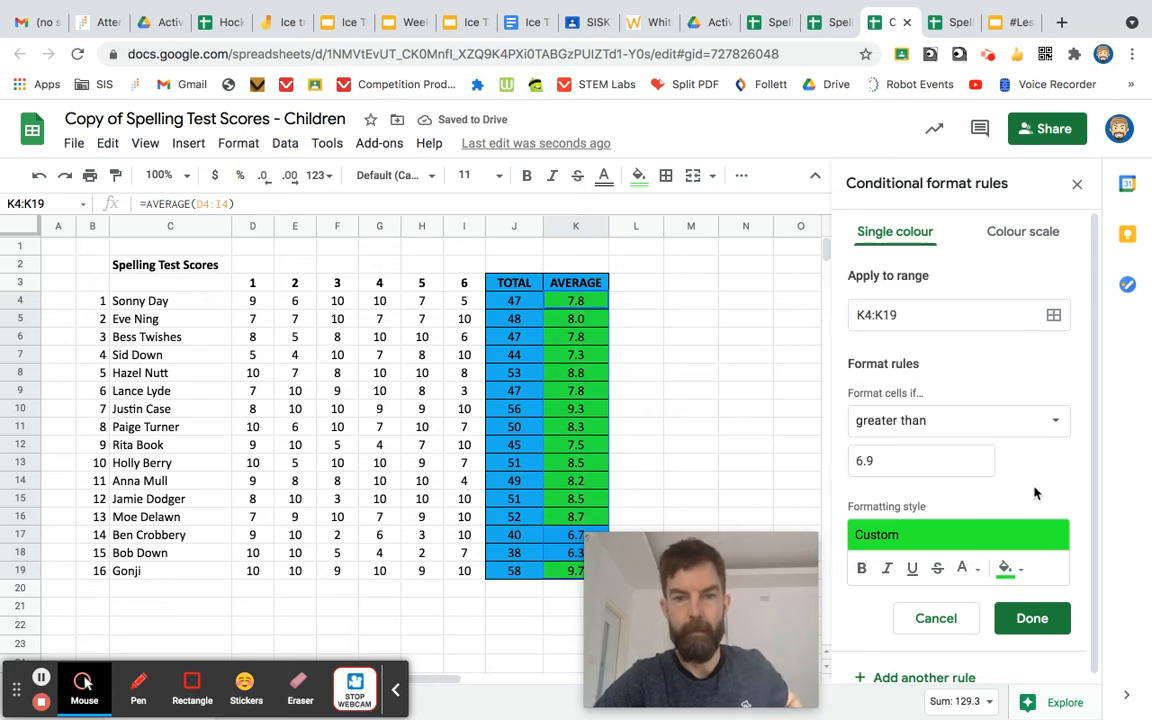
Change the rule's threshold to 7.9 and save the rule.
left_click(866, 460)
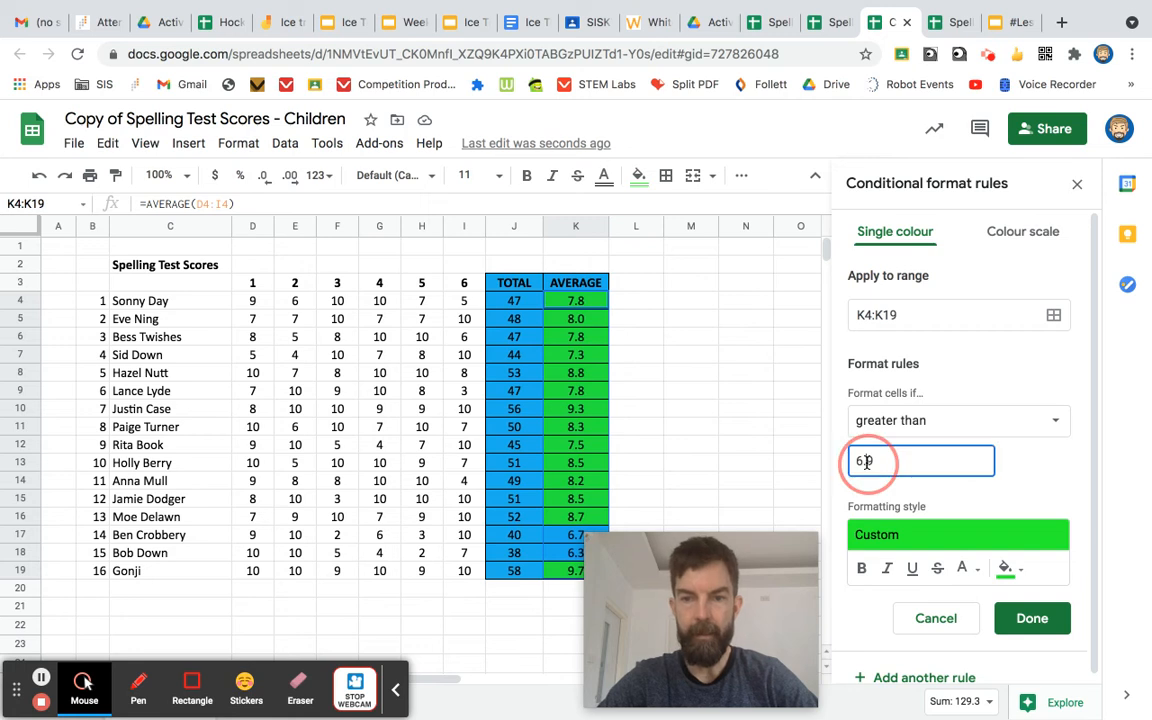
key("BackSpace")
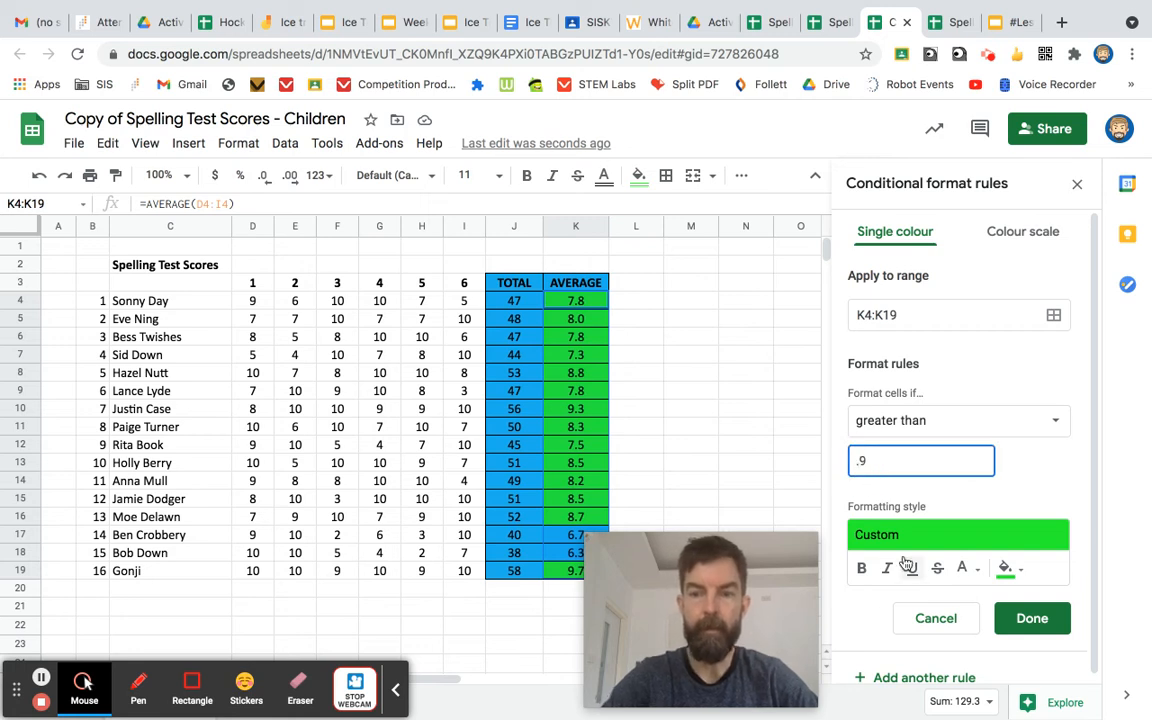
type("7")
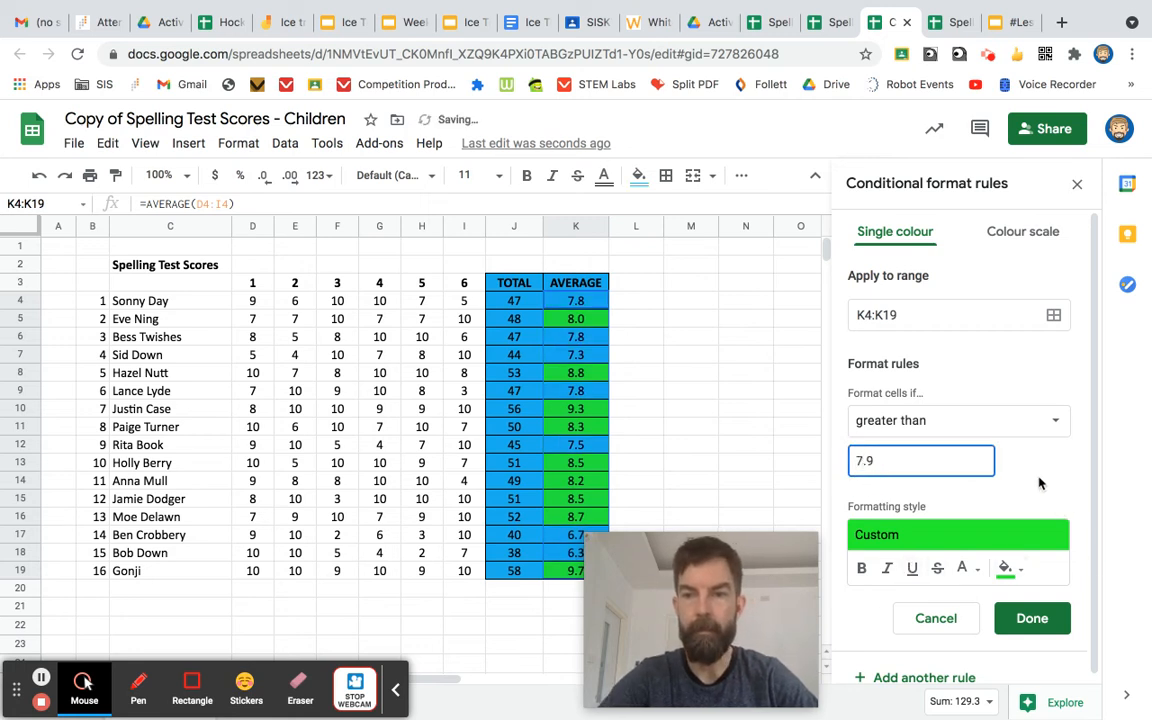
left_click(1037, 483)
left_click(963, 461)
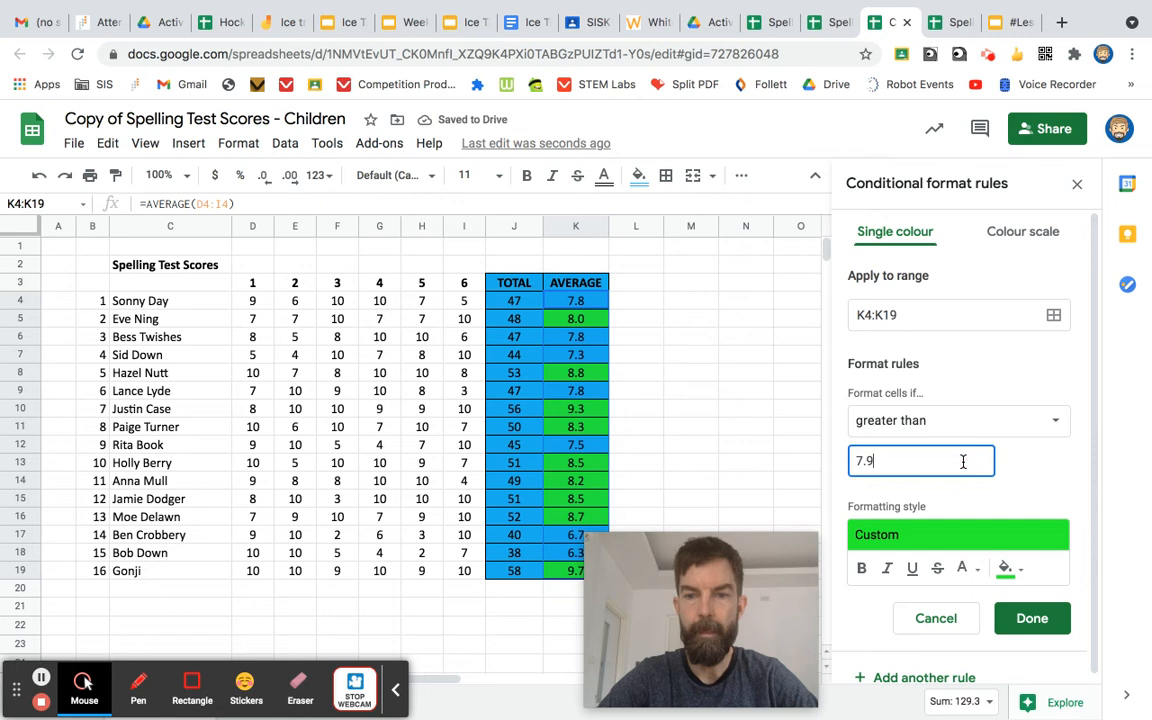
left_click(1032, 619)
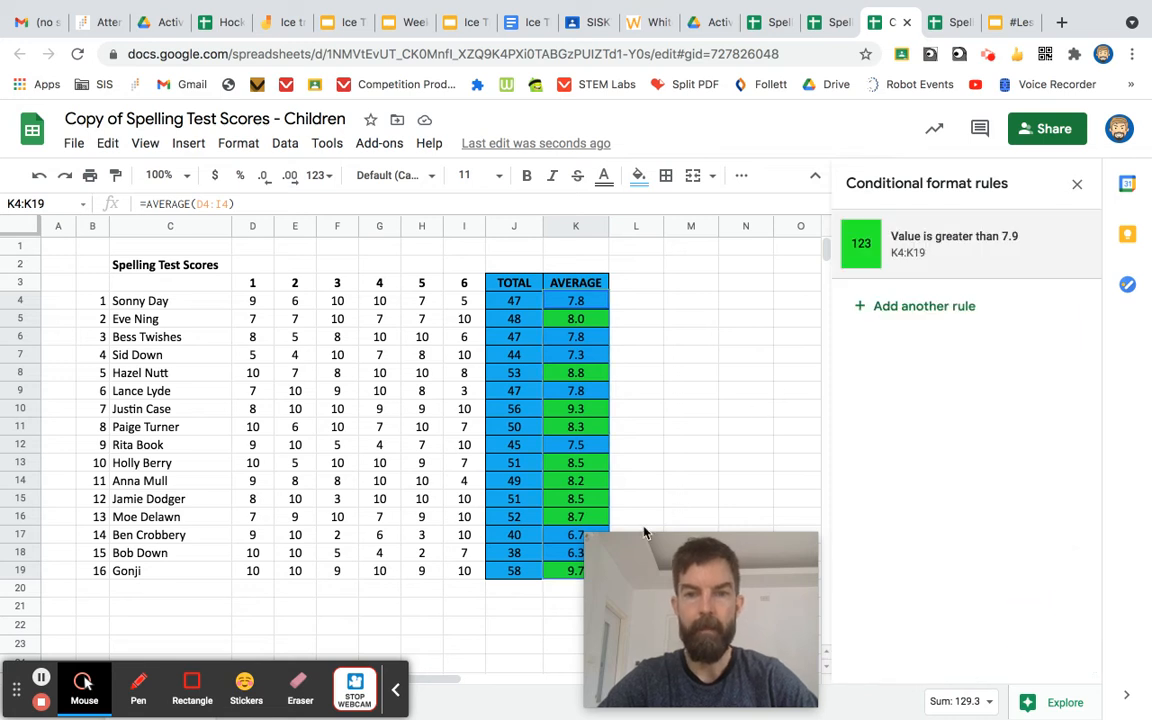
left_click_drag(623, 565, 923, 516)
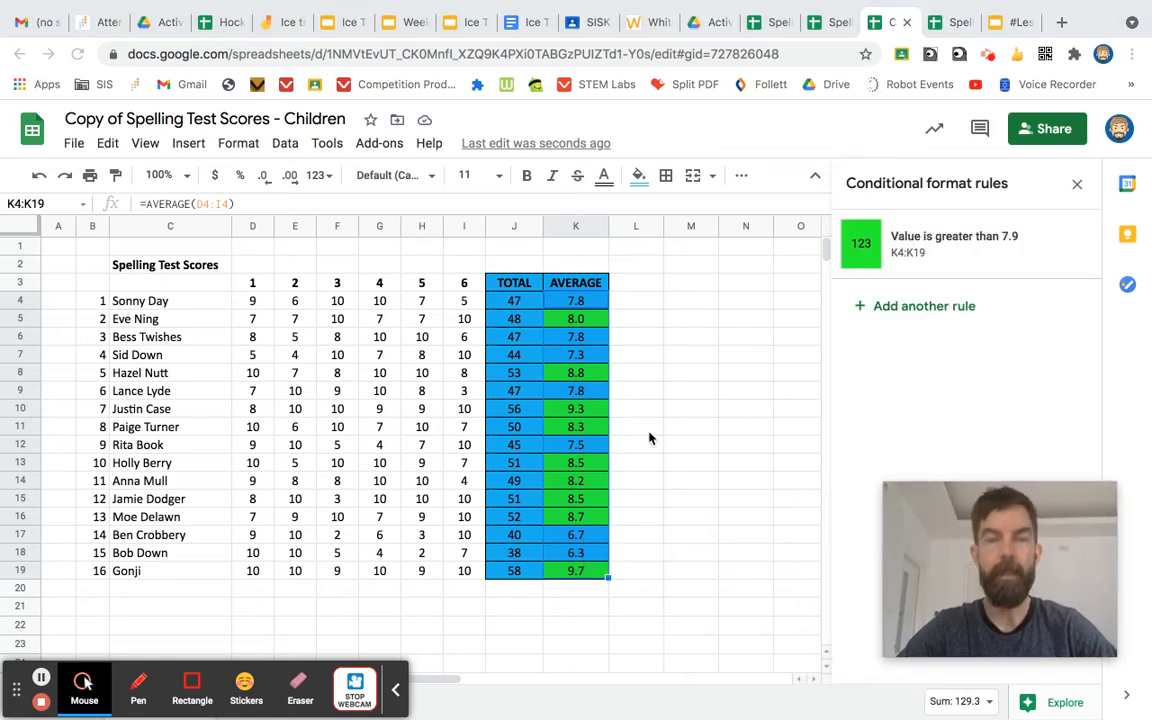
Start another pupil entry in row 20 with number 17 in B20 and the pupil's name in C20.
left_click(98, 590)
type("17")
left_click(168, 592)
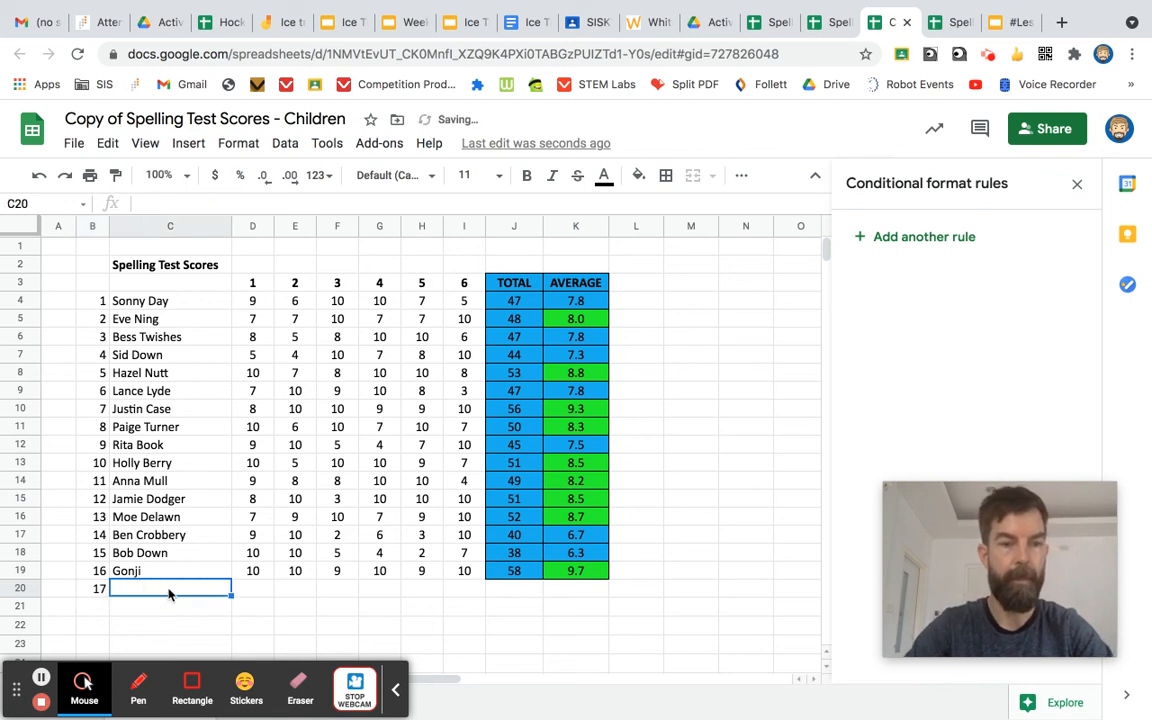
type("Sakura")
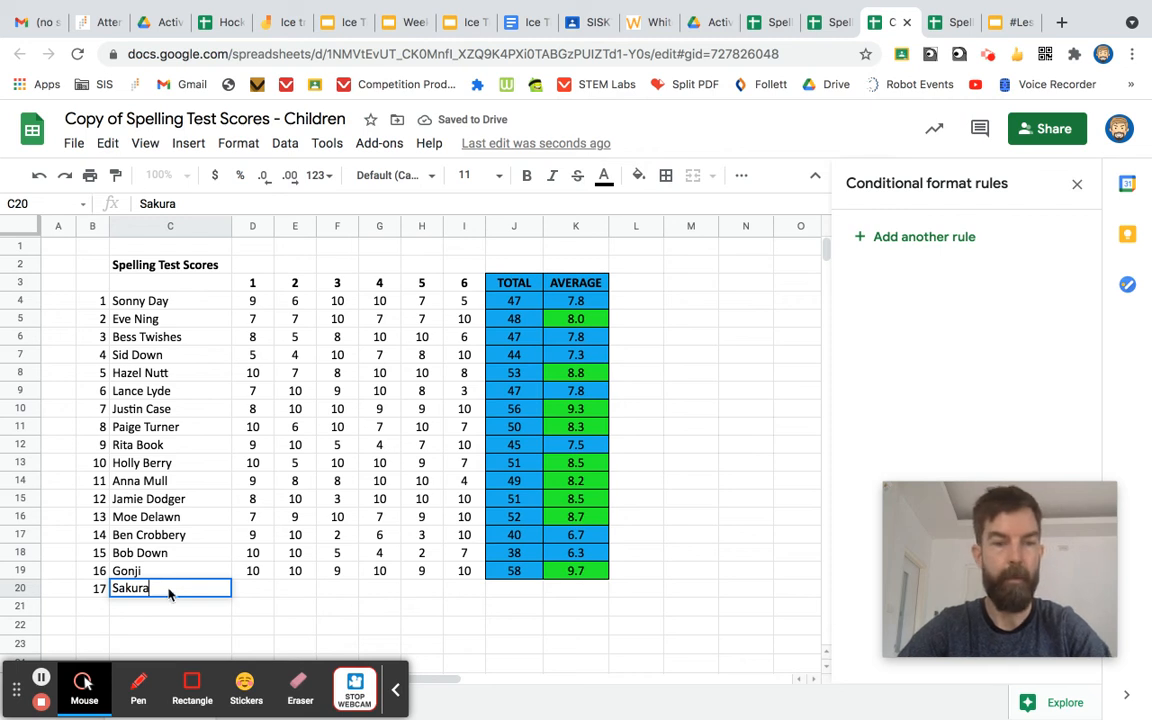
key("Tab")
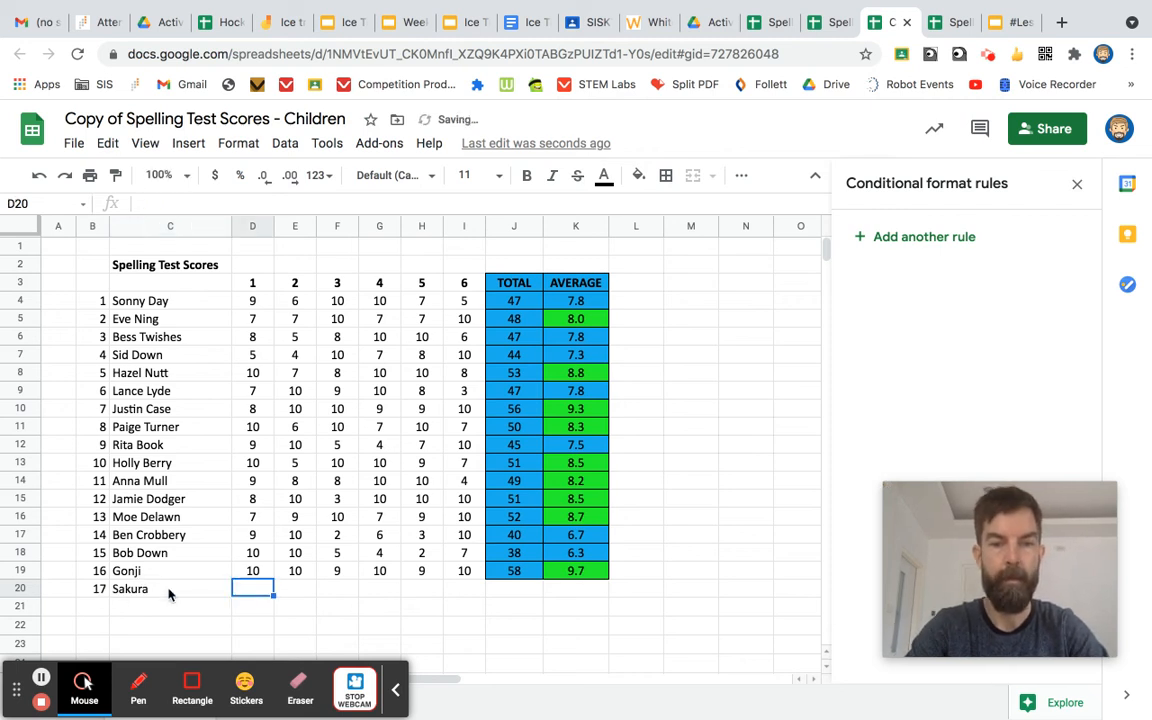
Enter the pupil's six test scores in D20:I20 as 8, 9, 10, 8, 9 and 9.
type("8")
key("Tab")
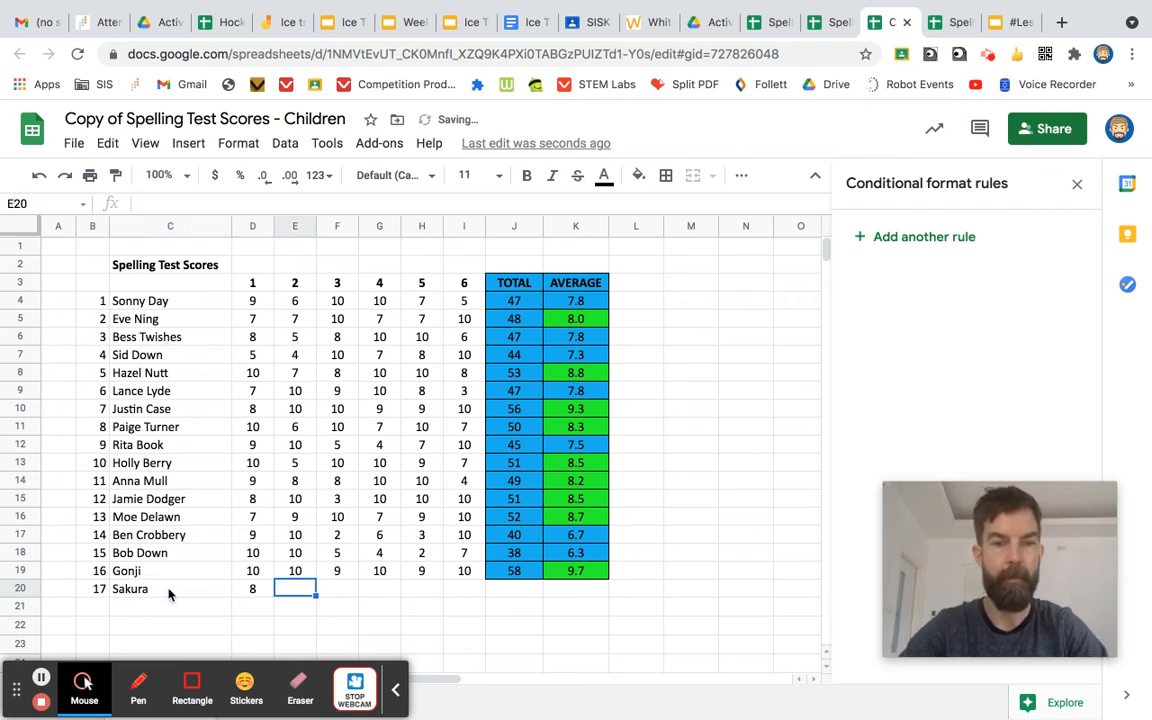
type("9")
key("Tab")
type("10")
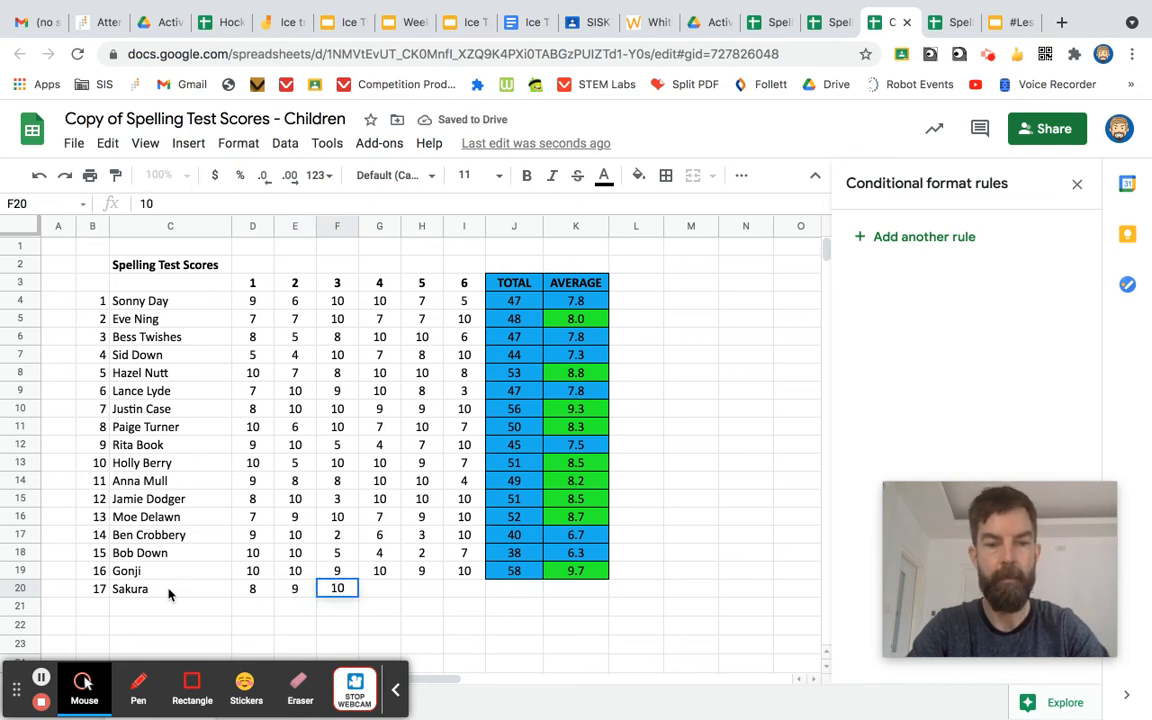
key("Tab")
type("8")
key("Tab")
type("9")
key("Tab")
type("9")
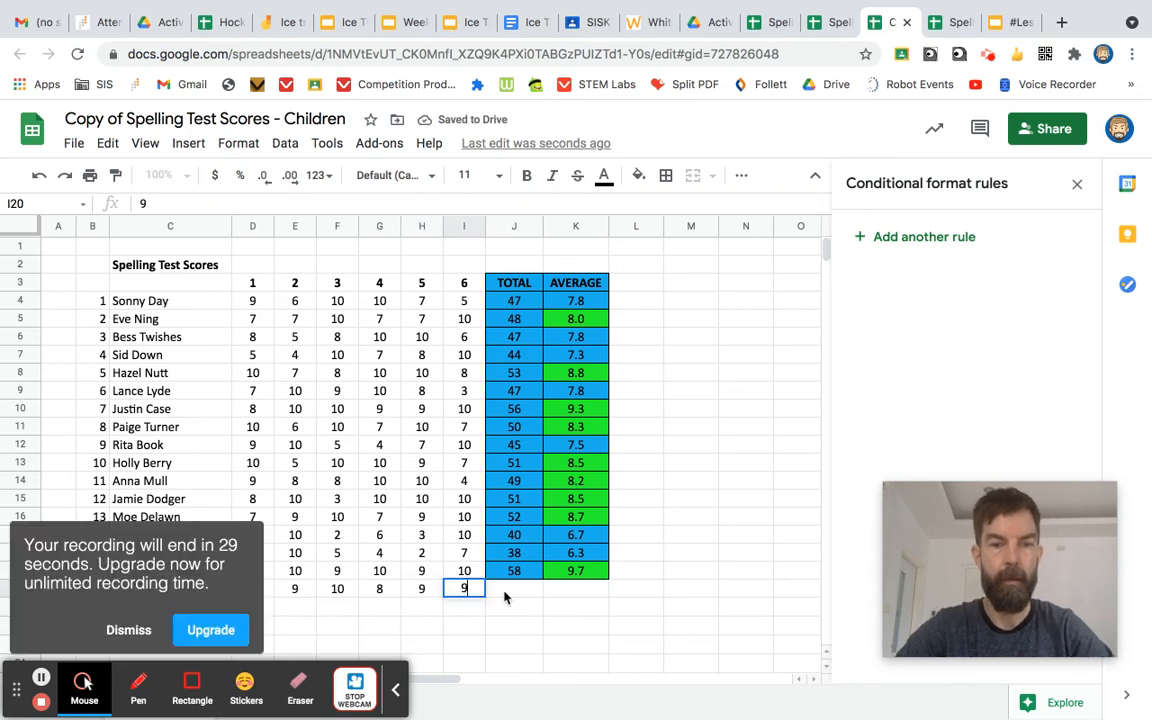
key("Tab")
Extend the average formula from K19 and the total formula from J19 down to row 20.
left_click(517, 572)
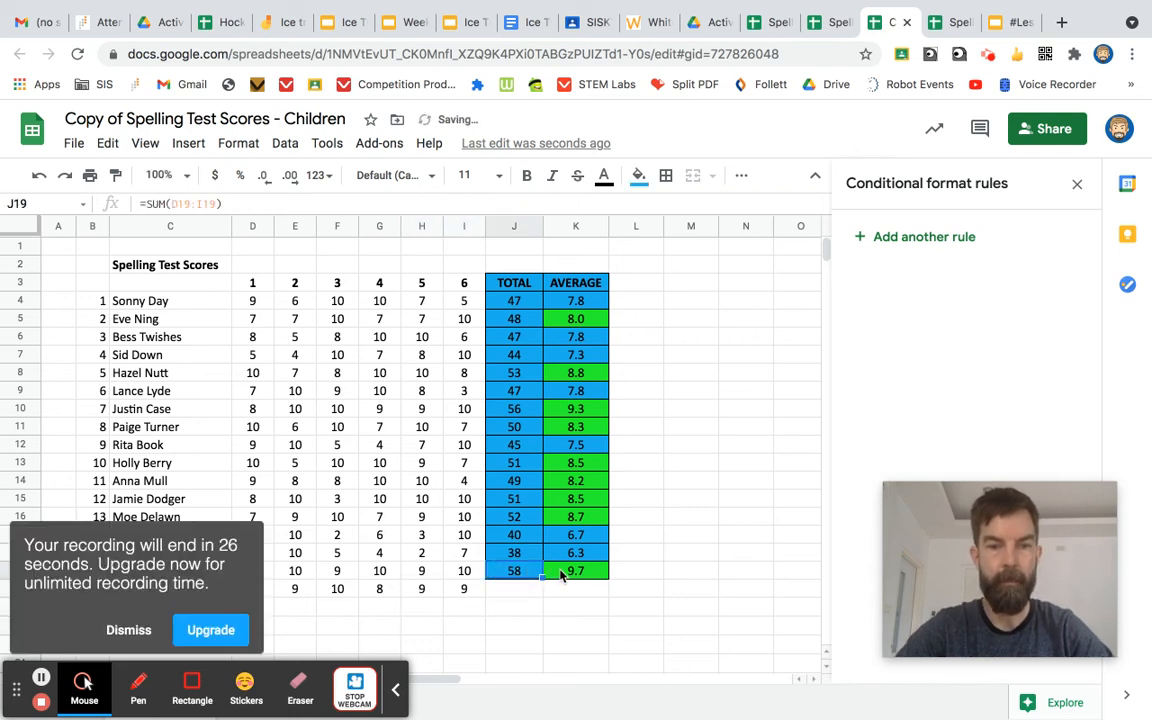
left_click(580, 572)
left_click_drag(606, 577, 606, 592)
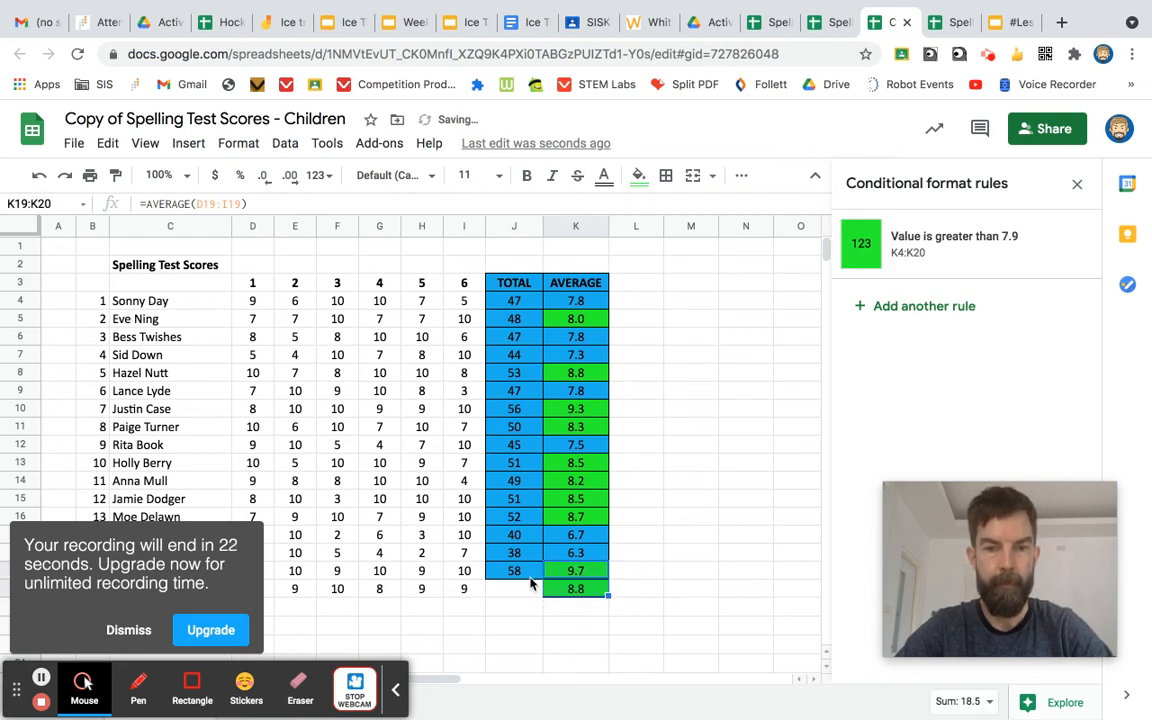
left_click(530, 576)
mouse_move(537, 577)
left_mouse_down()
mouse_move(530, 592)
mouse_move(545, 592)
left_mouse_up()
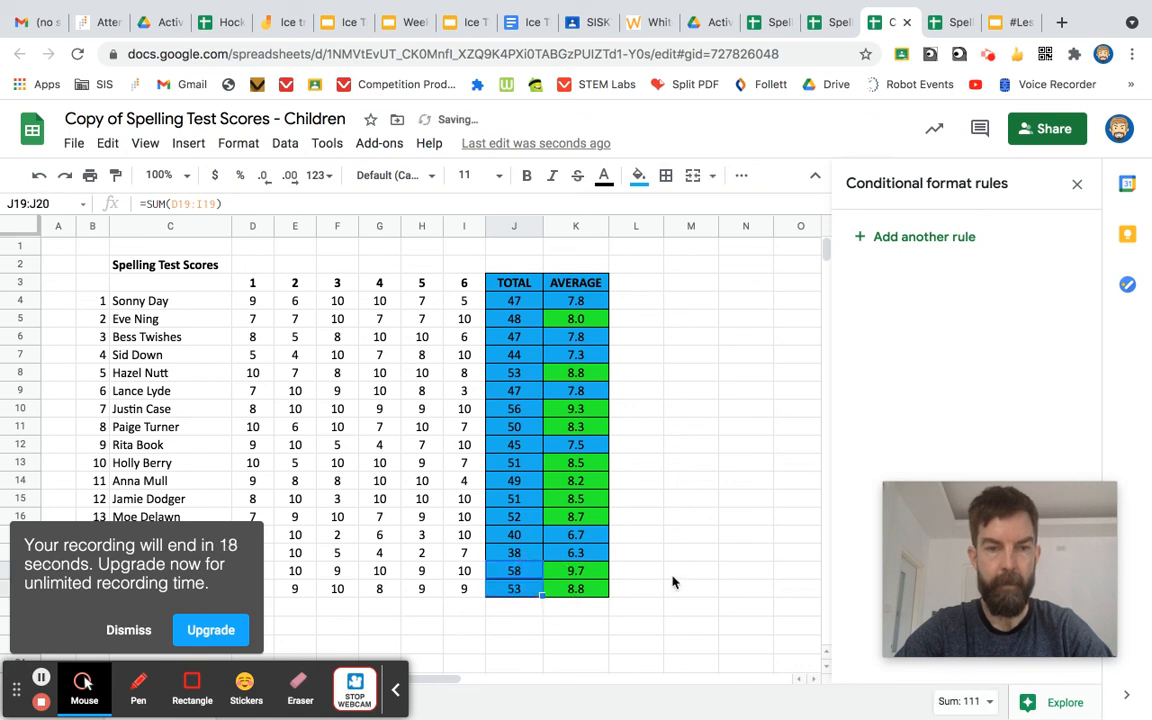
left_click(675, 572)
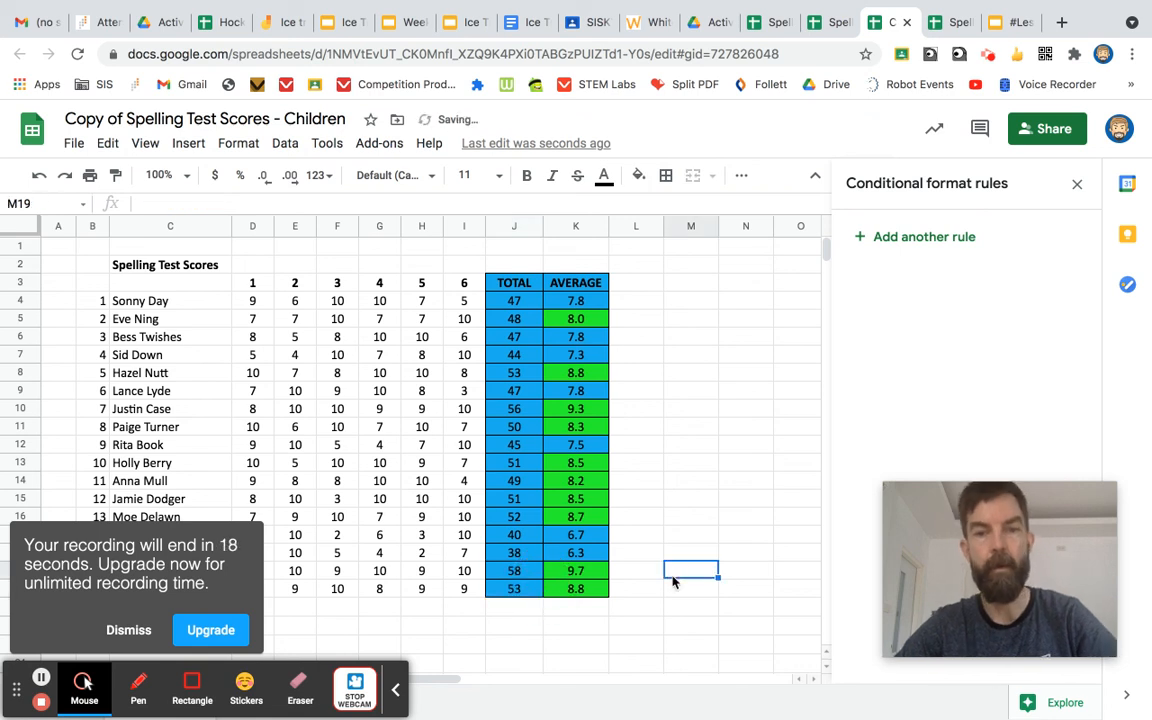
left_click(131, 630)
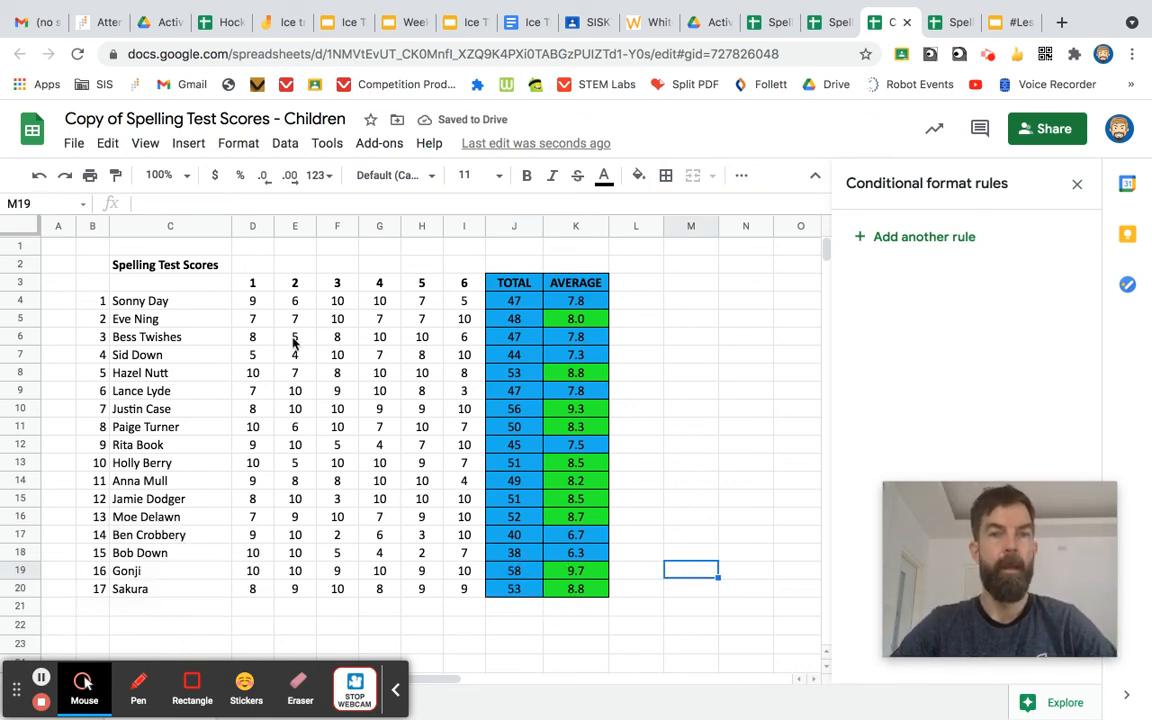
Open the range sorting options for the pupil data in B4:K20.
left_click(102, 303)
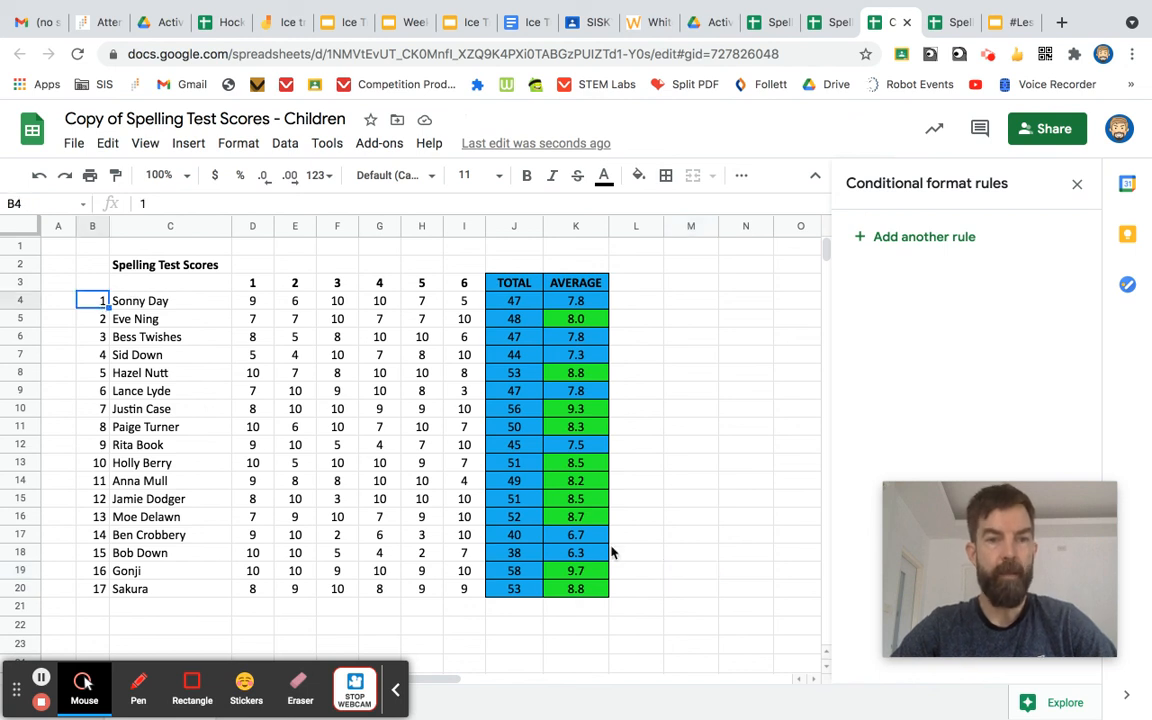
left_click(585, 594, "shift")
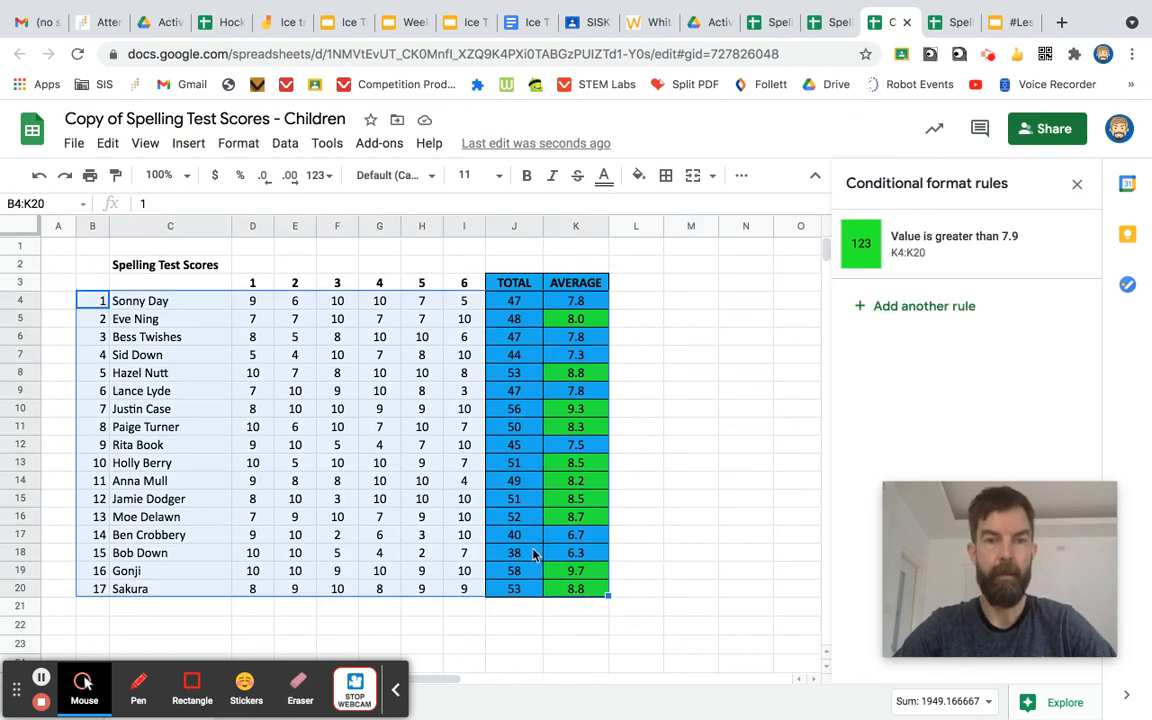
right_click(410, 458)
mouse_move(528, 362)
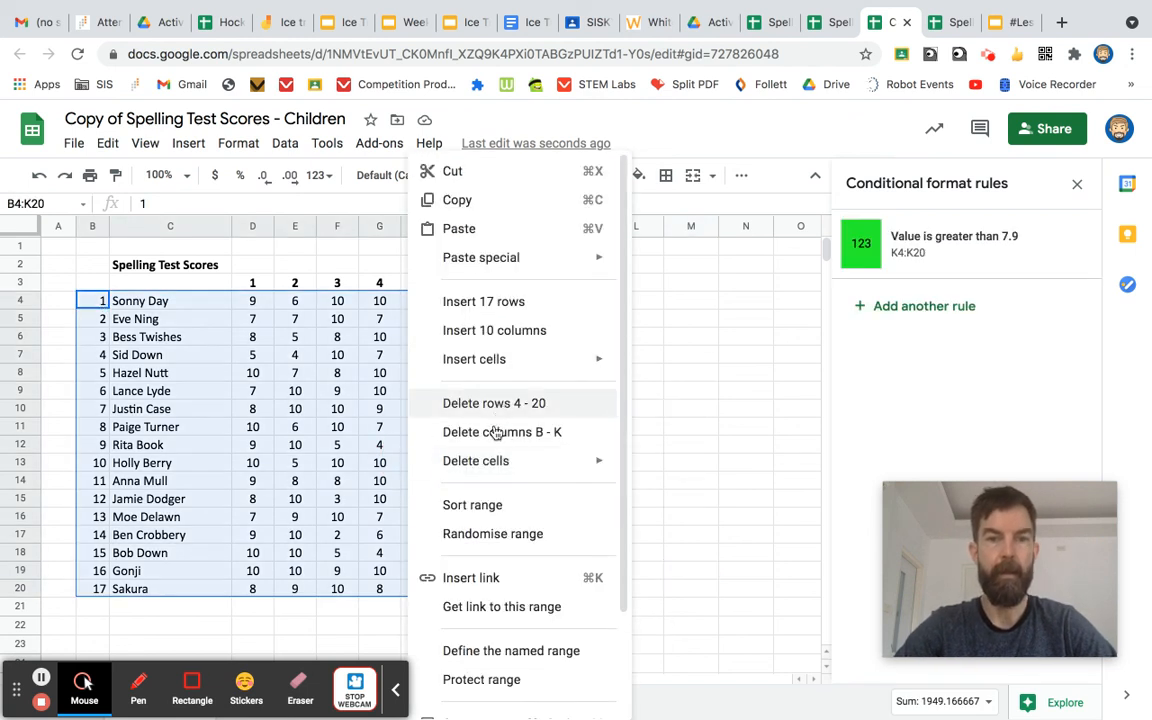
left_click(496, 506)
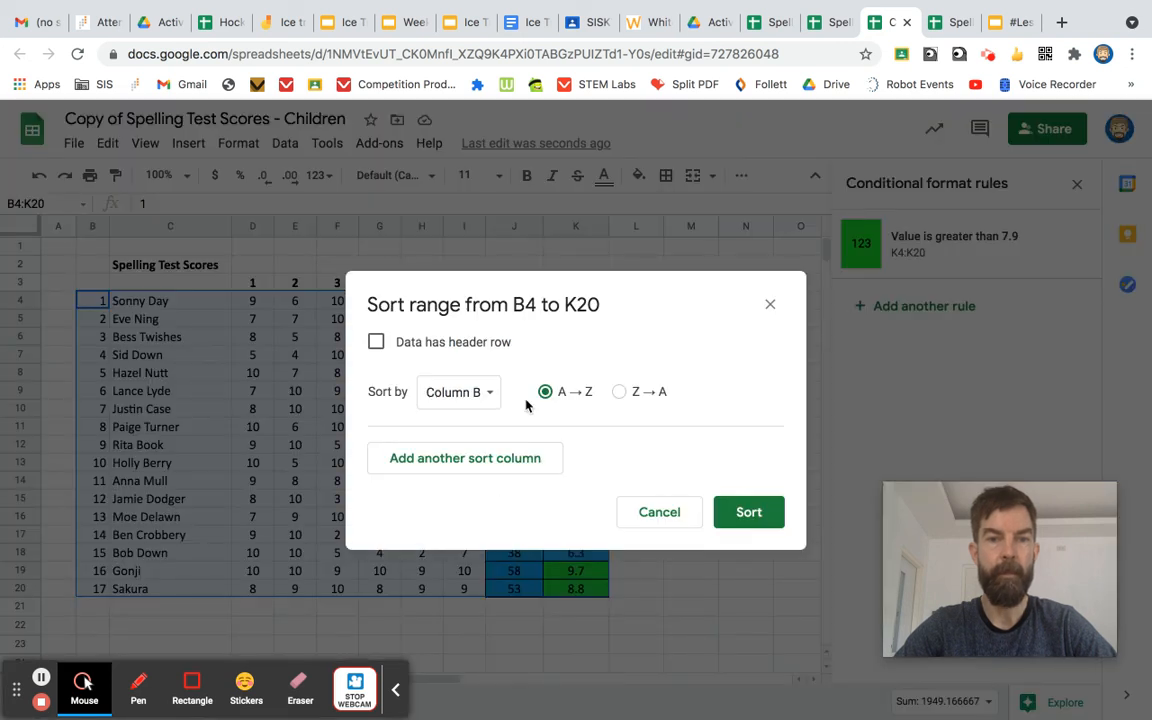
left_click_drag(664, 306, 703, 420)
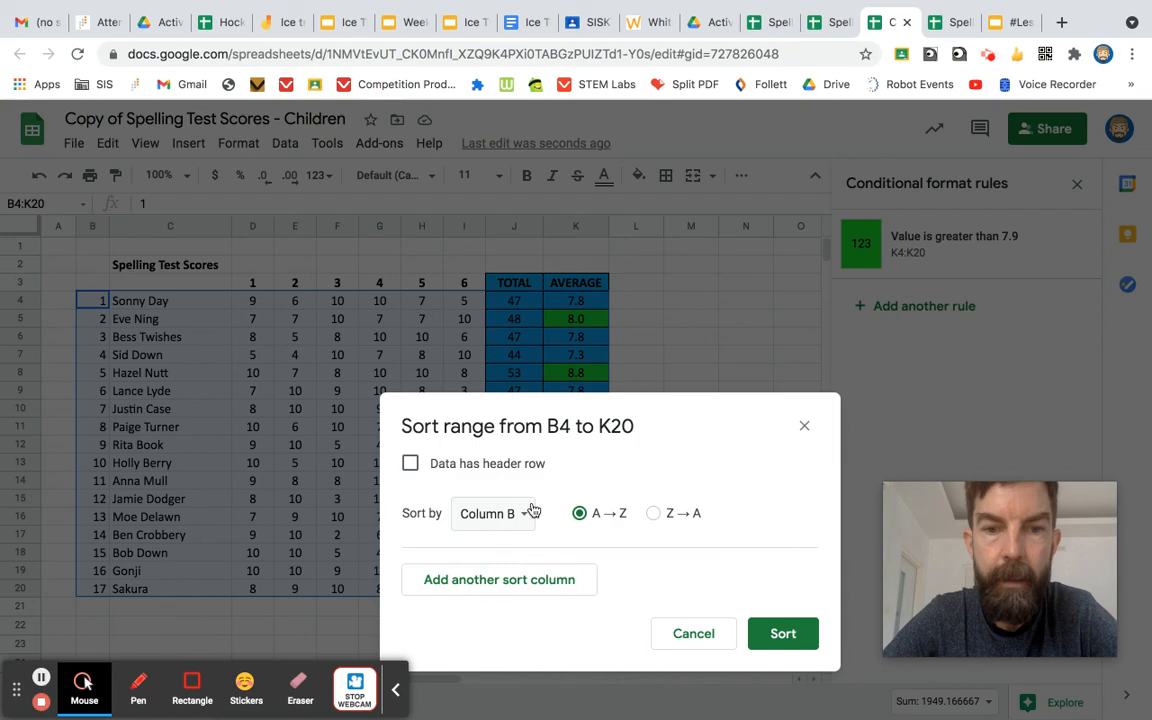